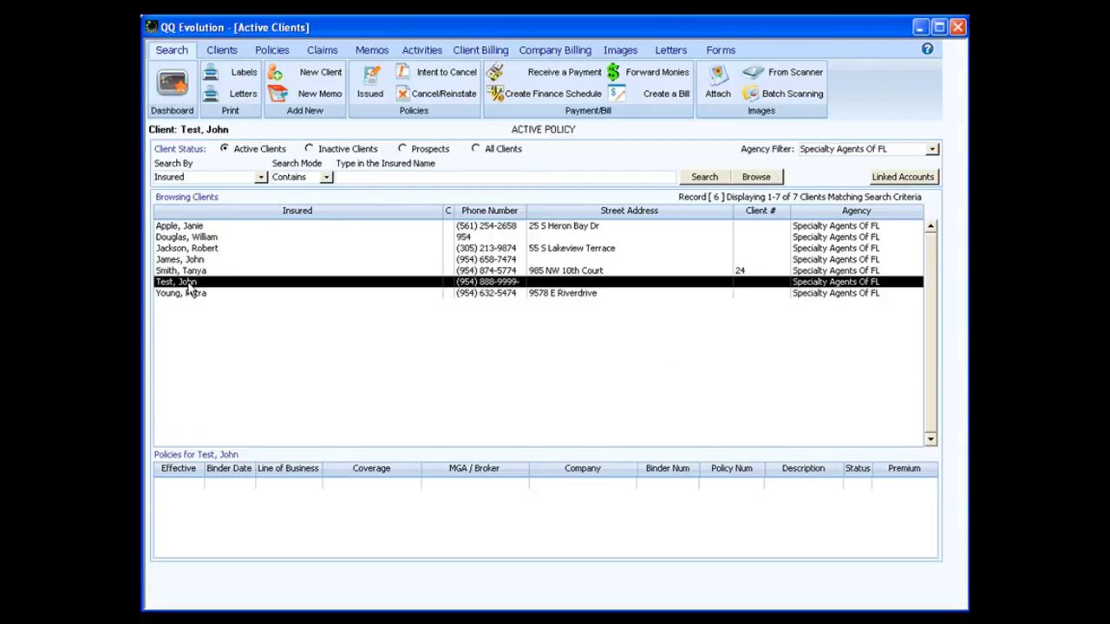
Select client Test, John from the Active Clients list and view its claims
key("Up")
key("Up")
key("Up")
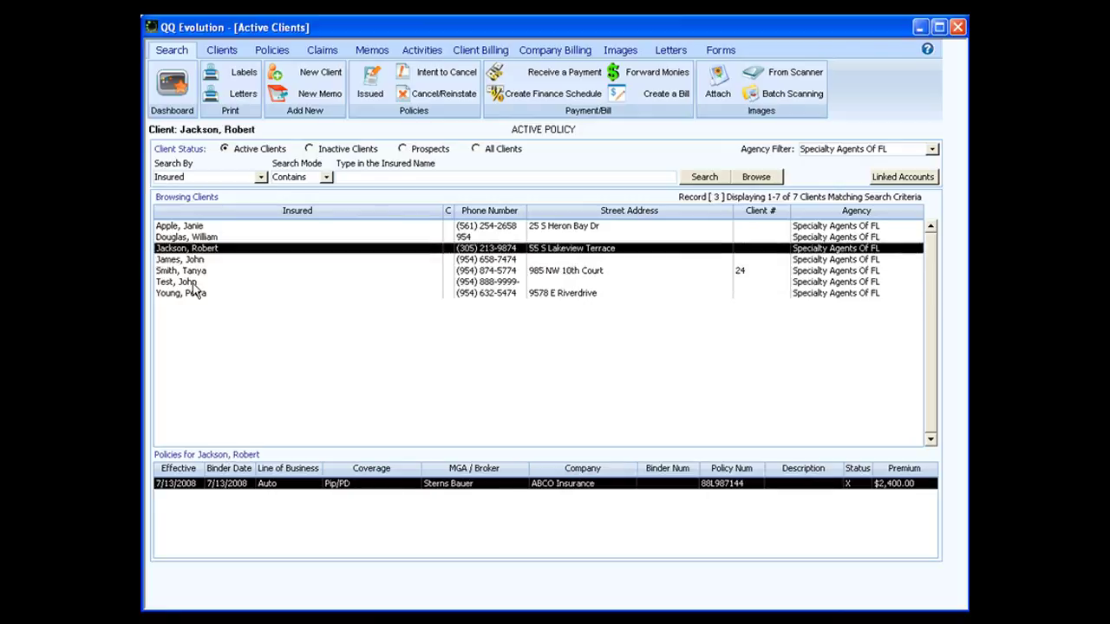
left_click(194, 284)
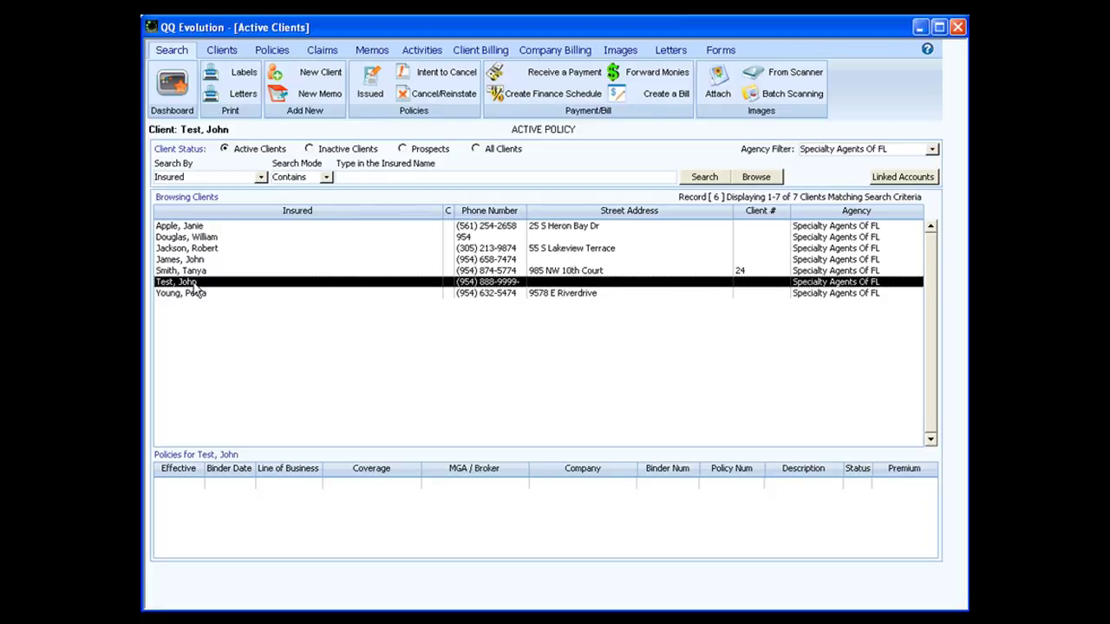
left_click(322, 53)
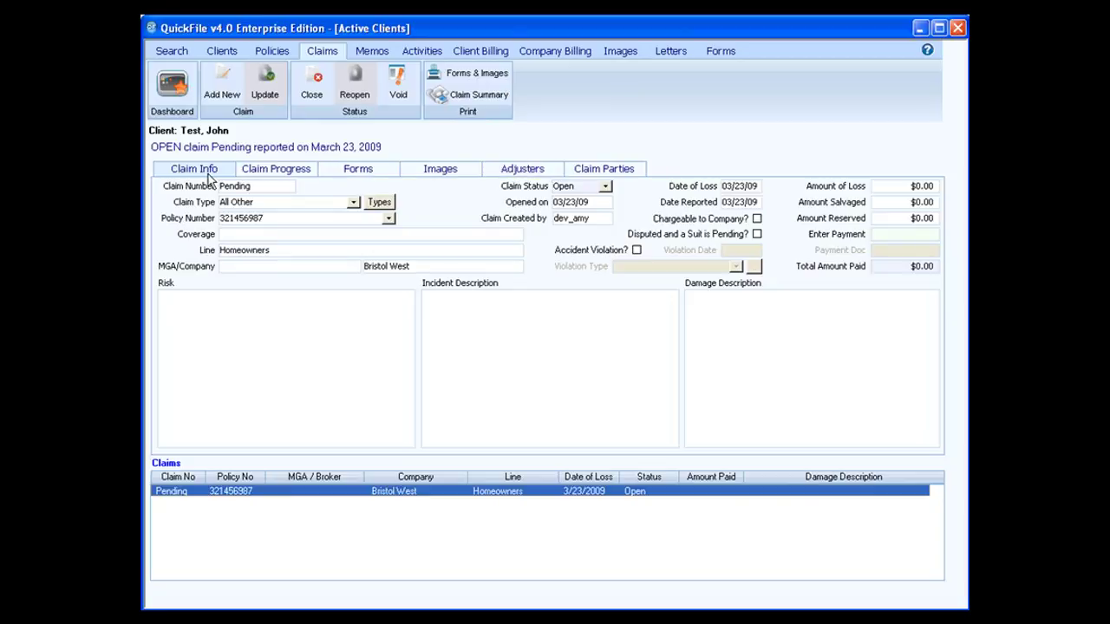
Start a new claim for Test, John from the Claim group
left_click(224, 85)
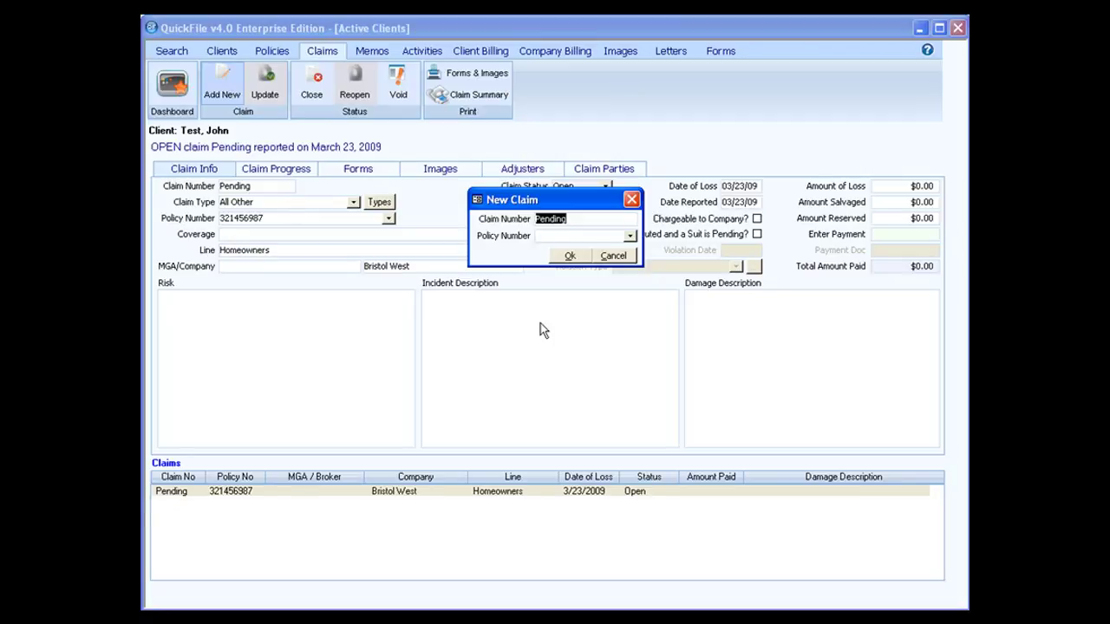
Create claim 65412 on policy 321456987
type("65412")
left_click(631, 236)
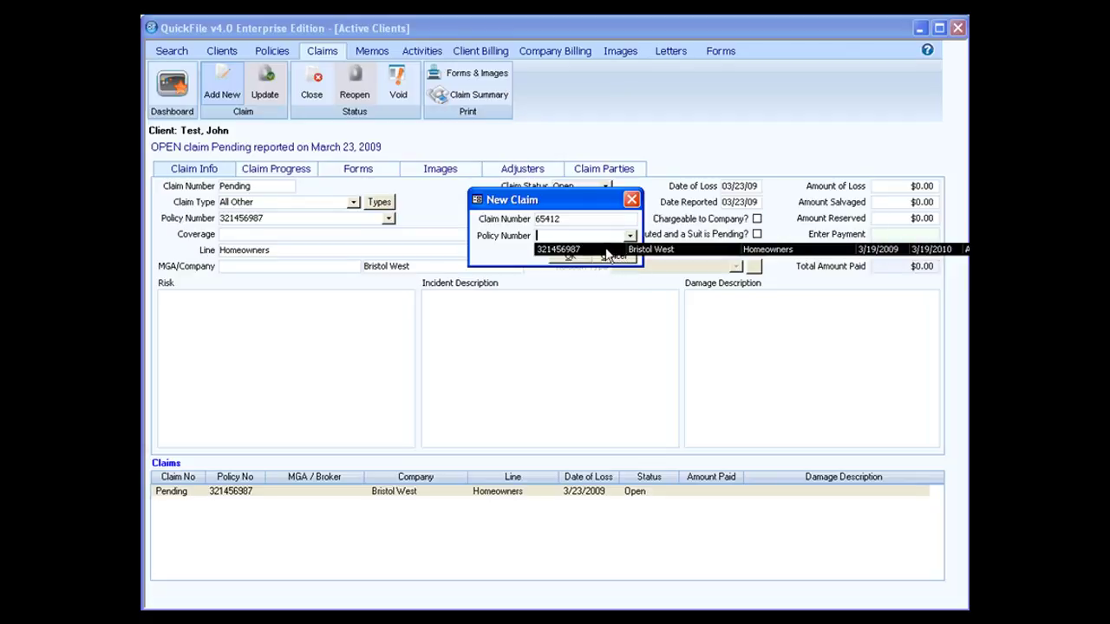
left_click(607, 253)
left_click(572, 257)
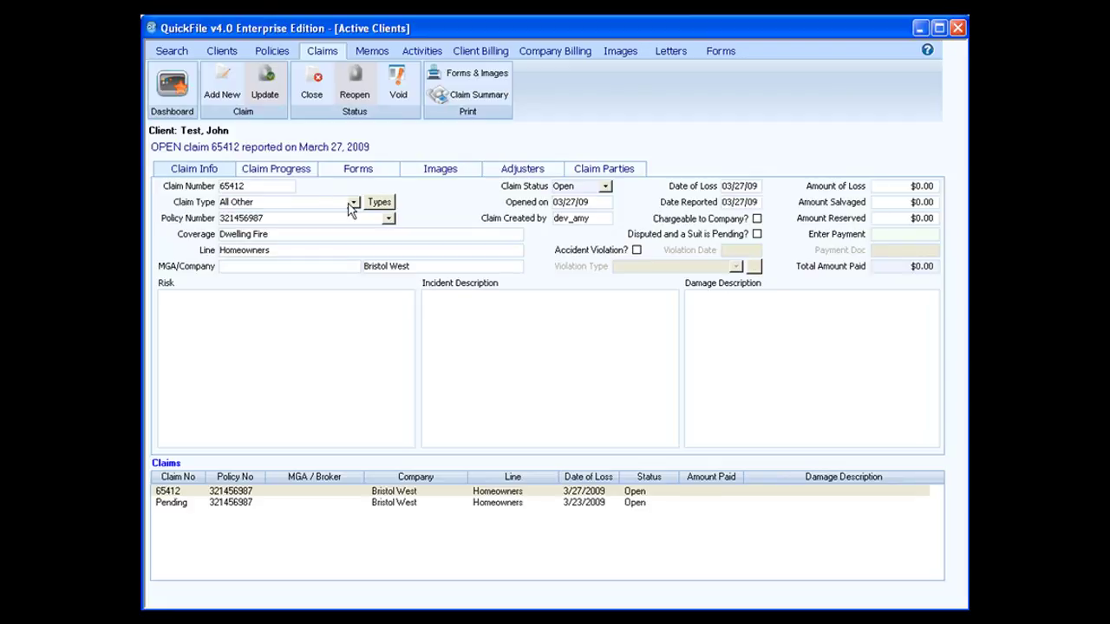
left_click(353, 202)
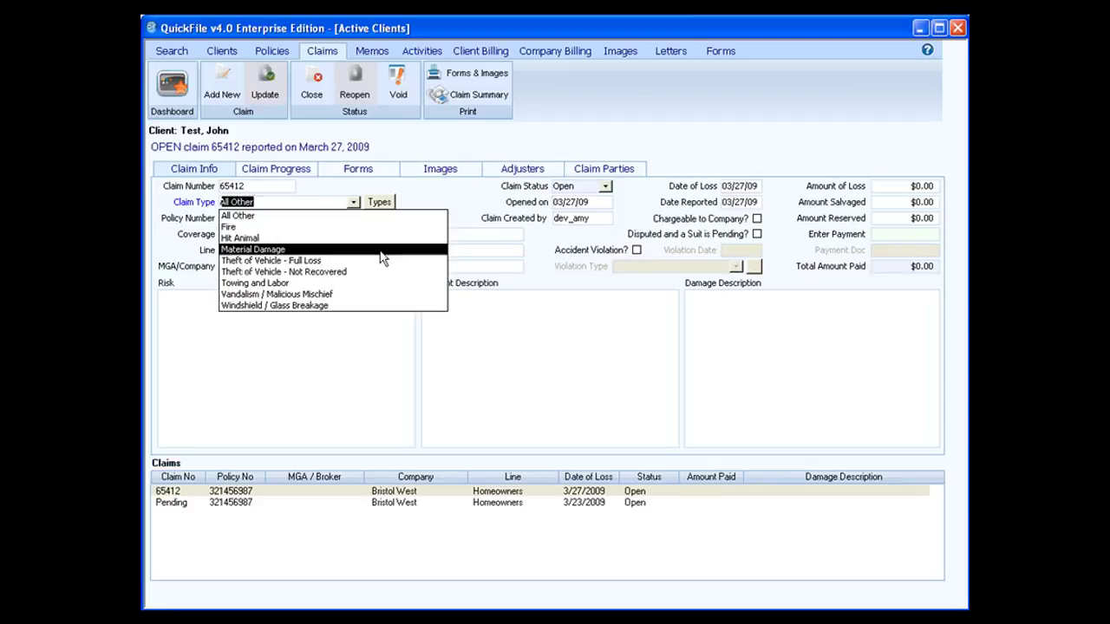
Add a custom claim type named 'Test Type' in the claim types editor
left_click(260, 215)
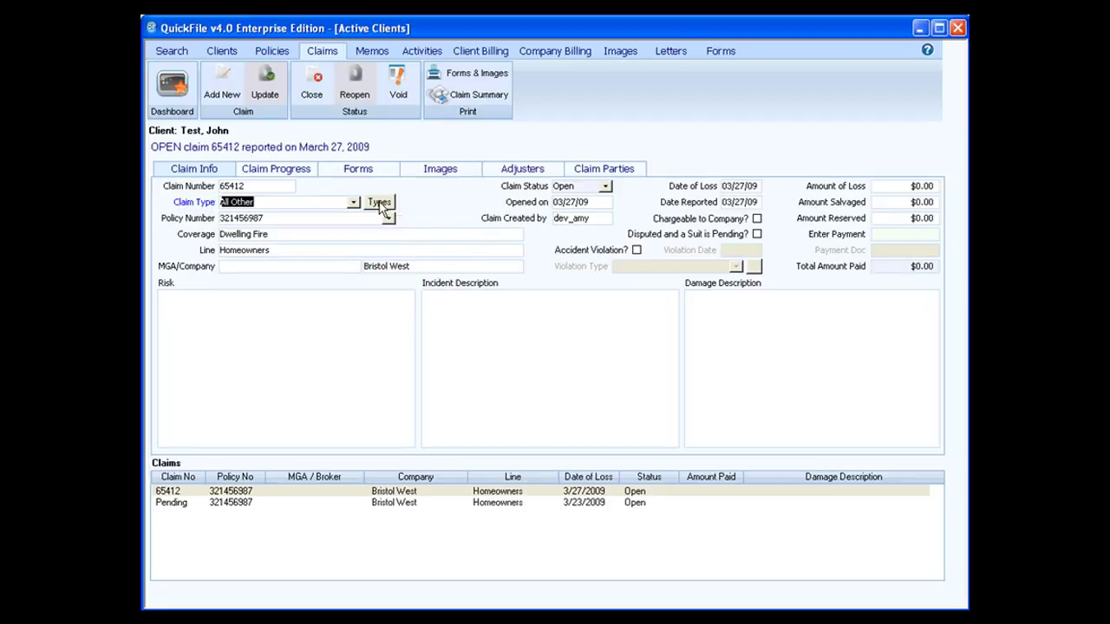
left_click(379, 201)
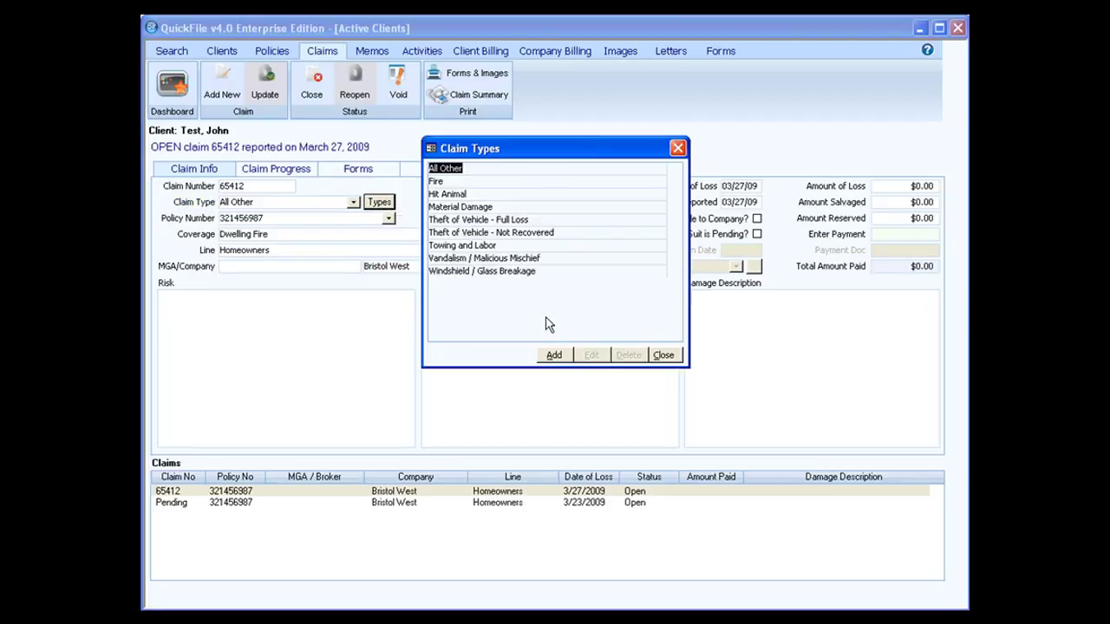
left_click(553, 354)
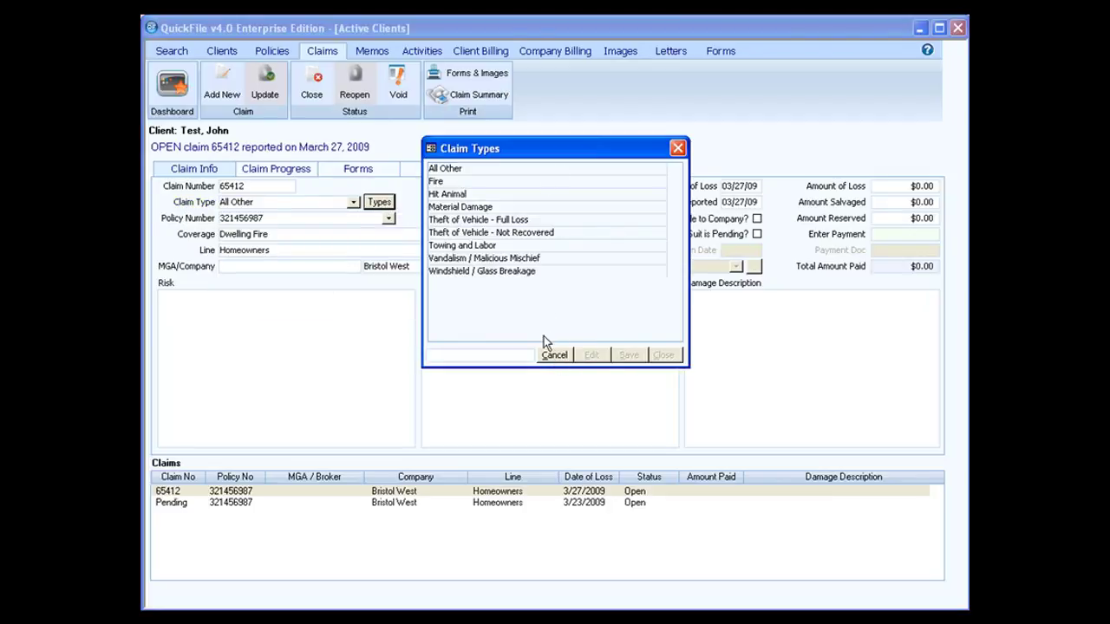
type("Test Type")
left_click(620, 356)
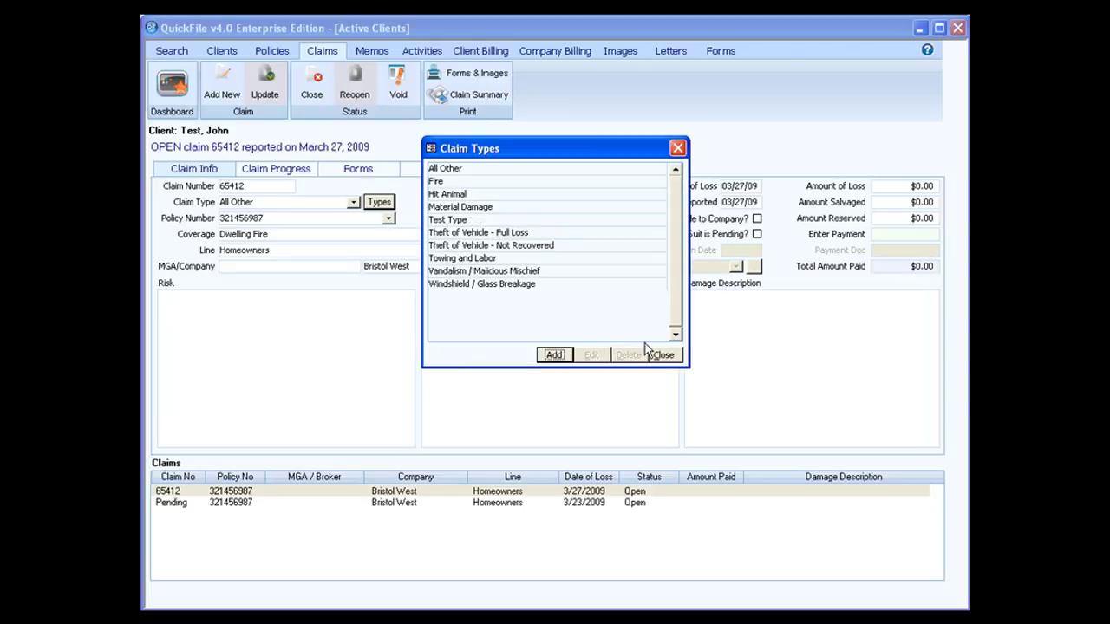
left_click(662, 356)
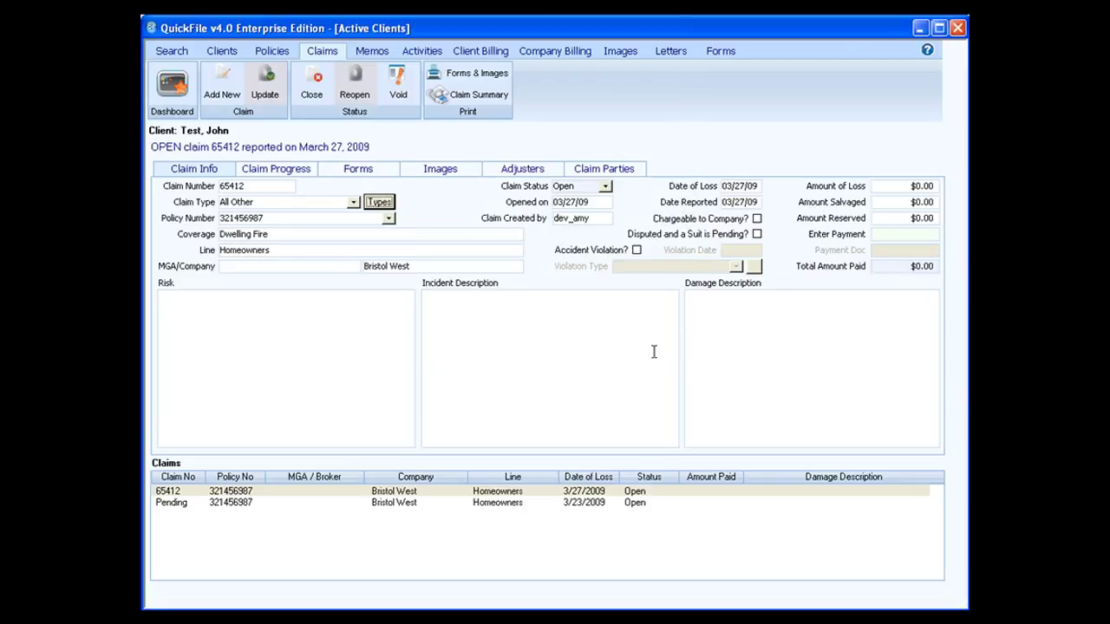
left_click(352, 202)
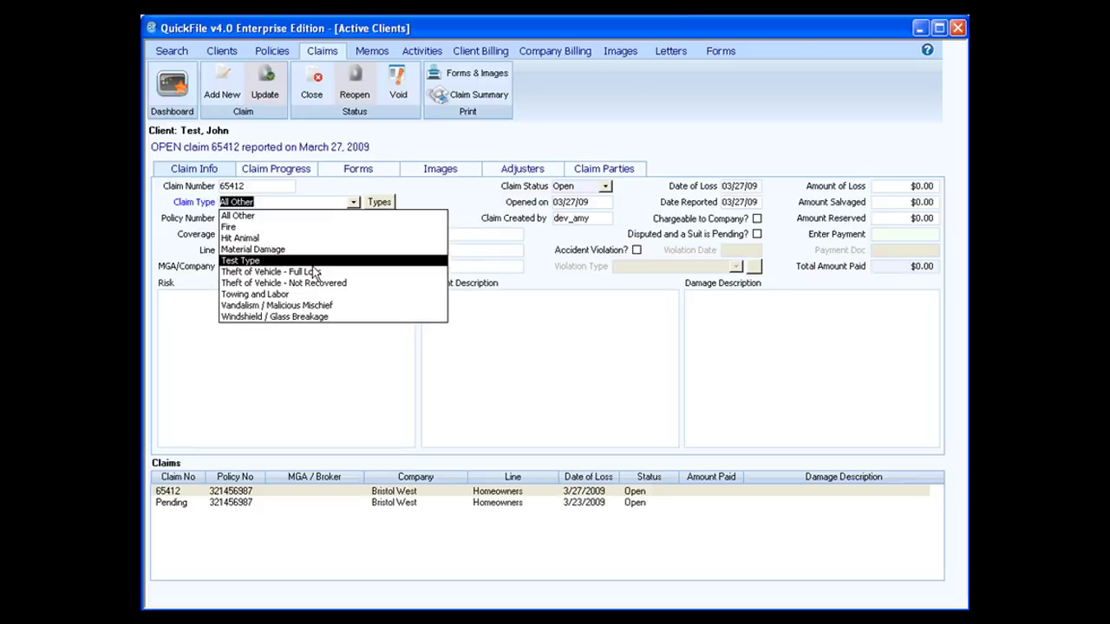
Set the claim type to Theft of Vehicle - Full Loss, keeping policy 321456987
left_click(321, 272)
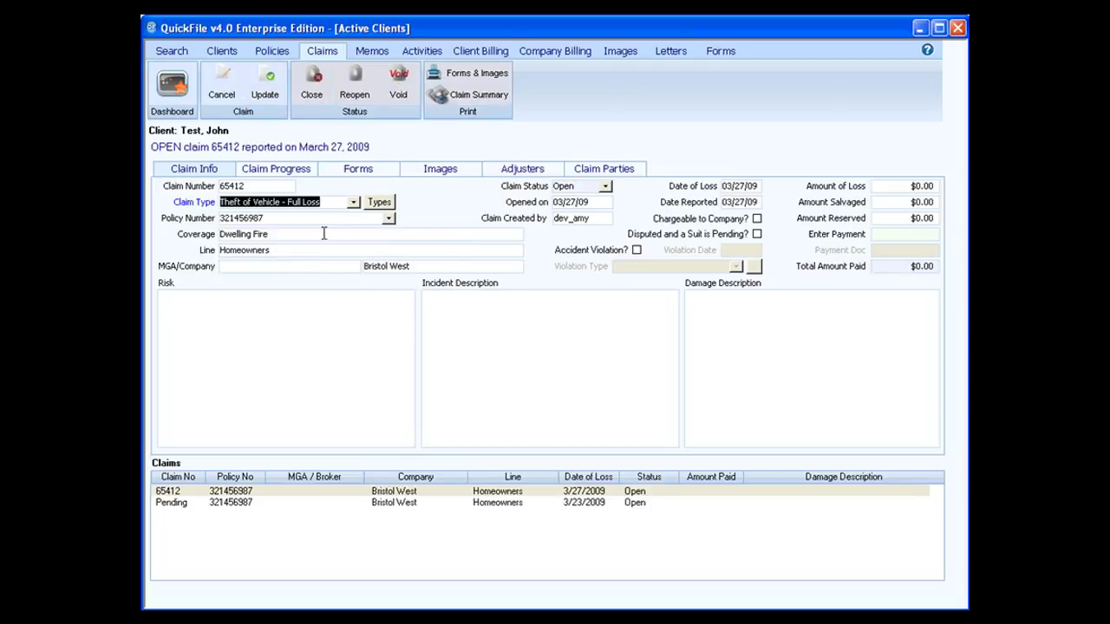
left_click(388, 217)
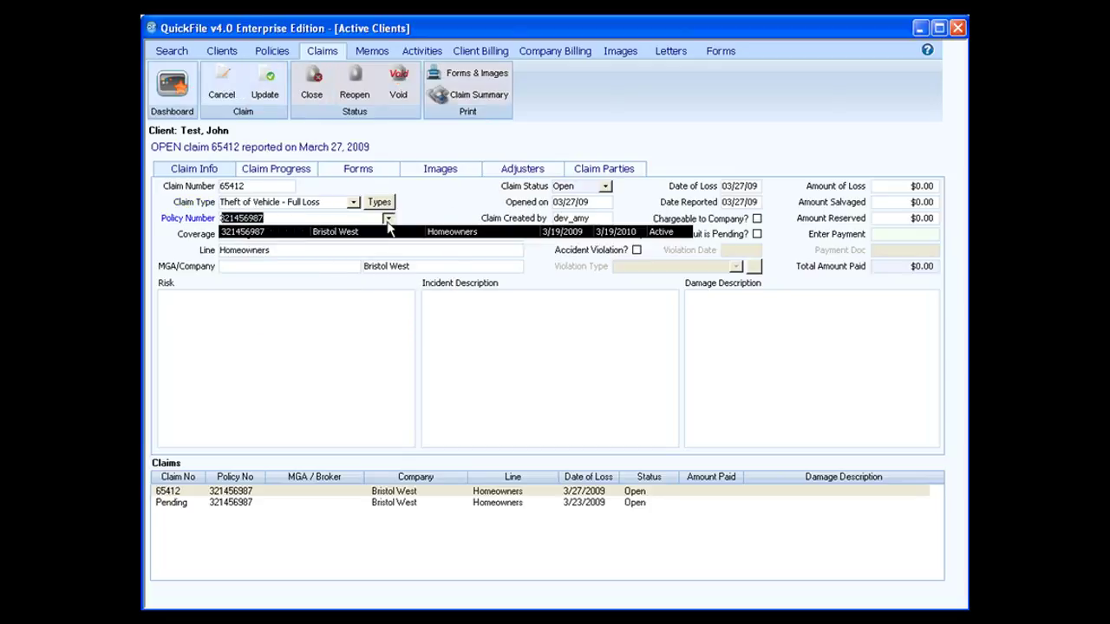
left_click(363, 230)
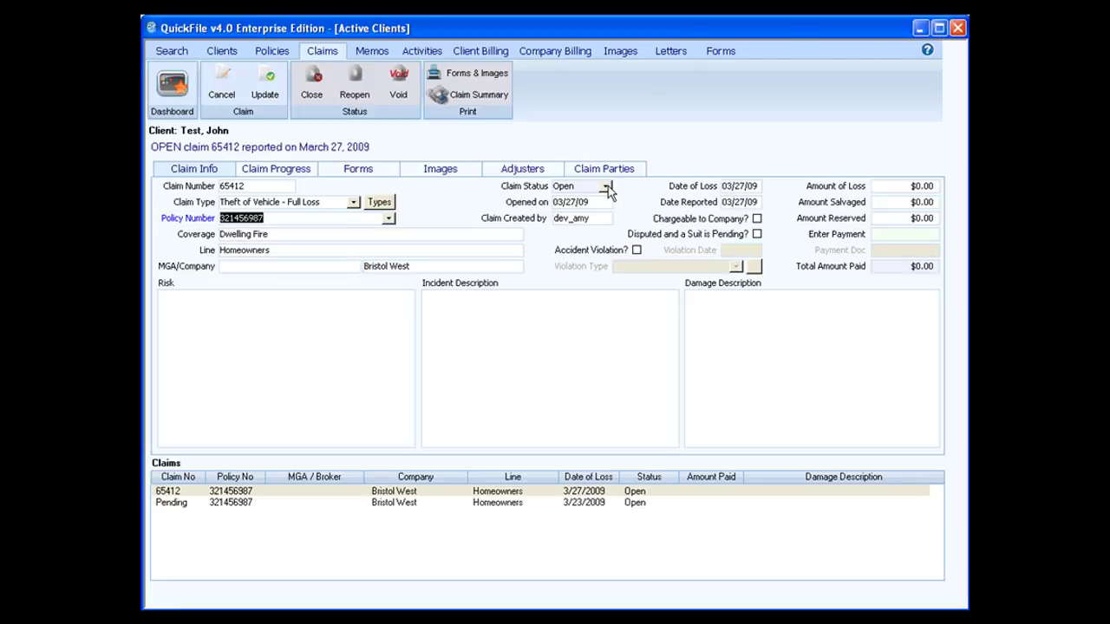
left_click(607, 187)
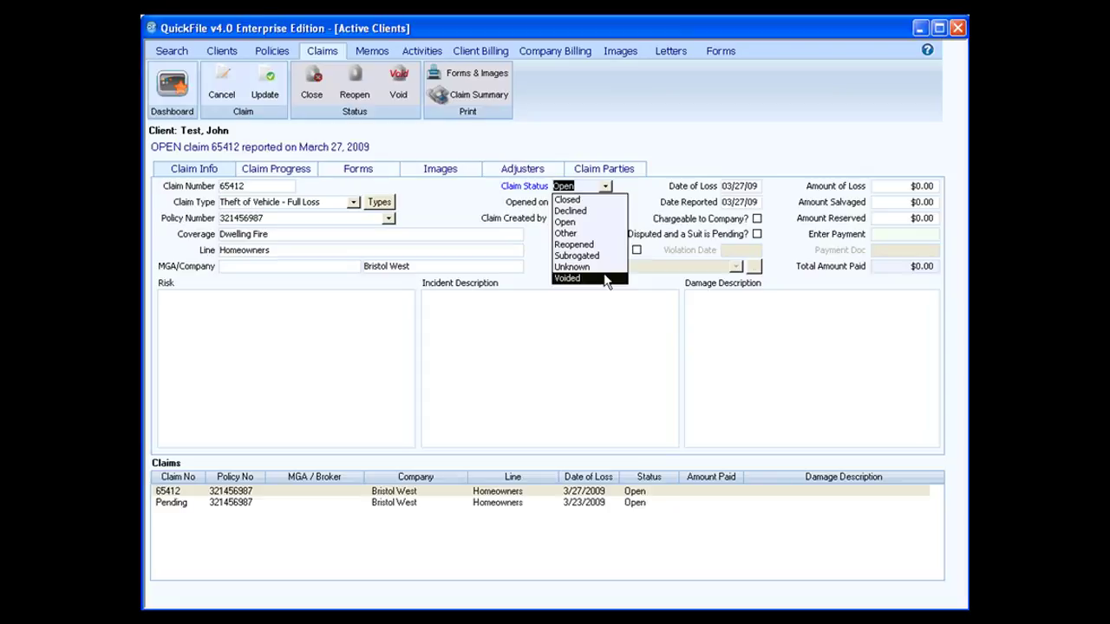
left_click(602, 300)
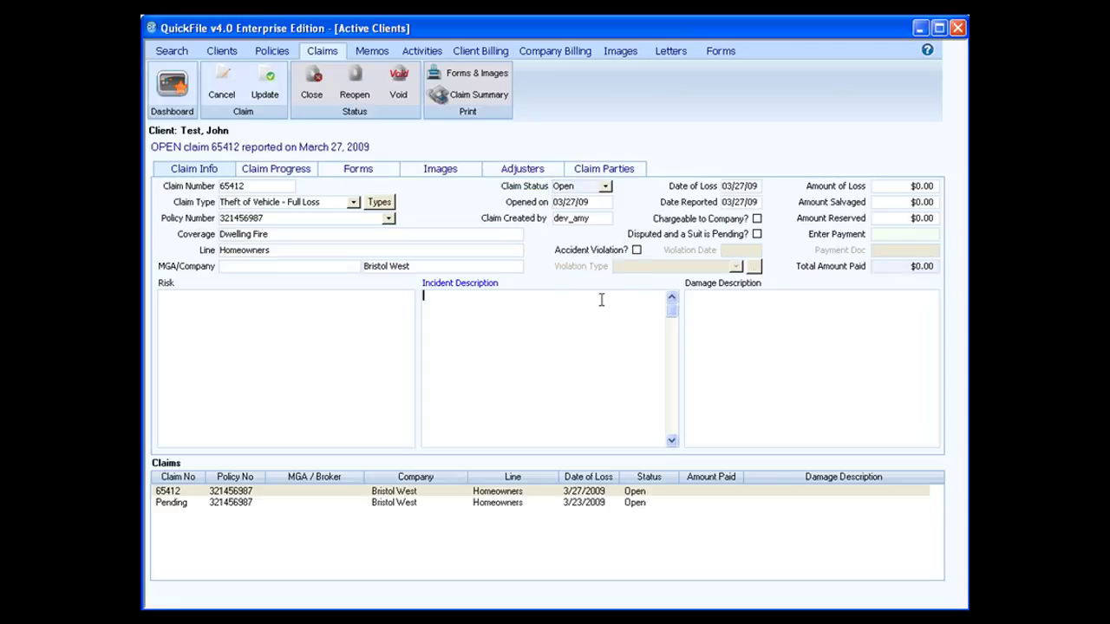
left_click(600, 204)
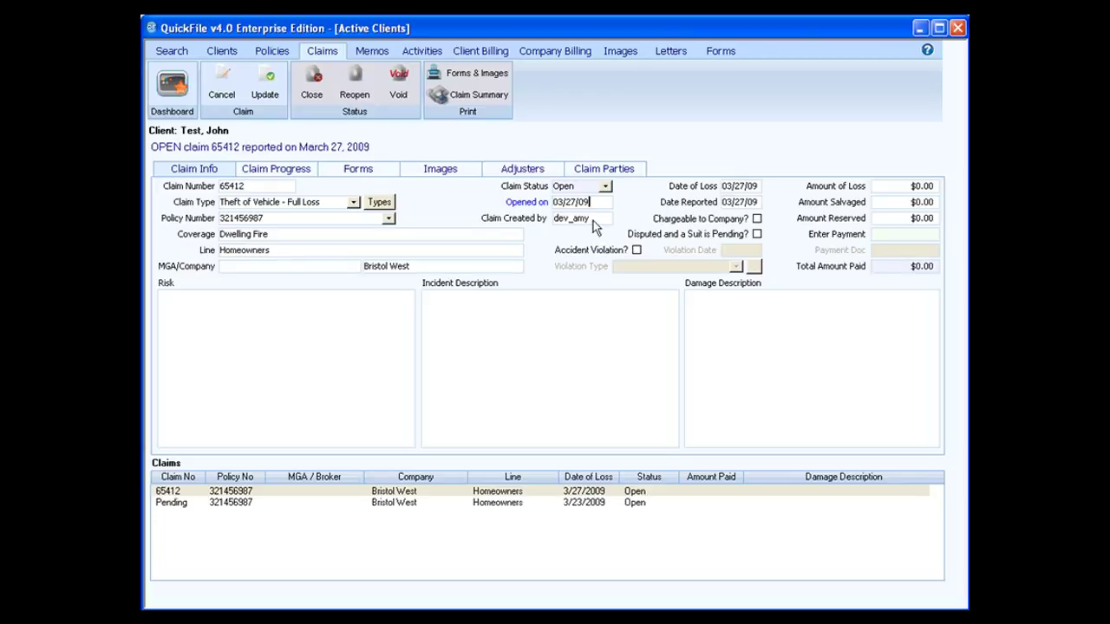
key("Tab")
left_click(760, 202)
Flag claim 65412 as an accident violation, leaving violation type and amounts unchanged
left_click(637, 251)
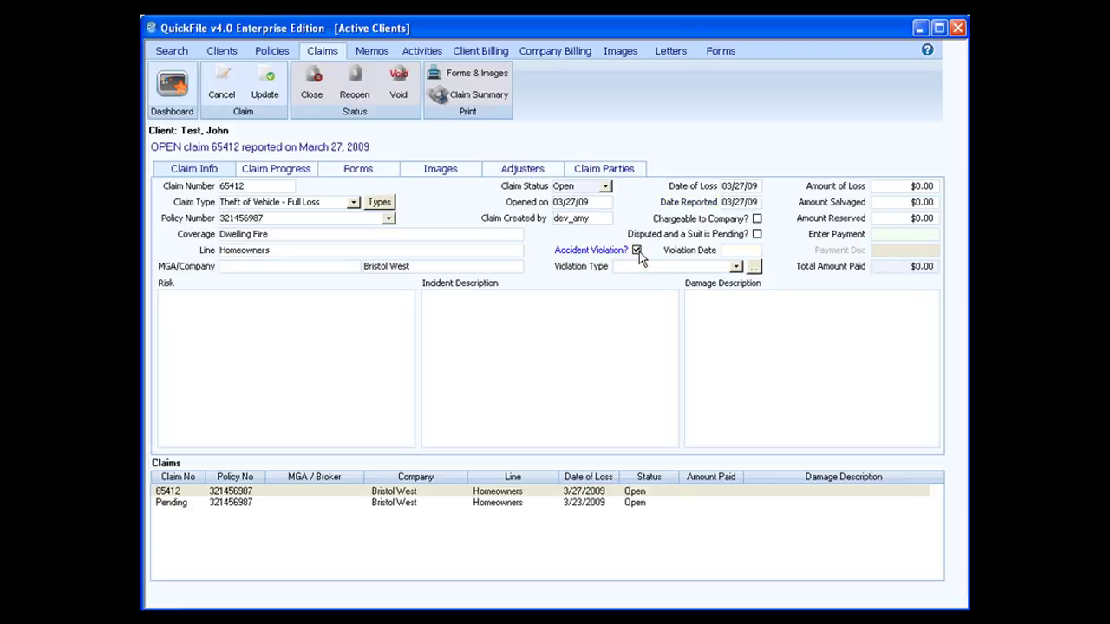
left_click(734, 267)
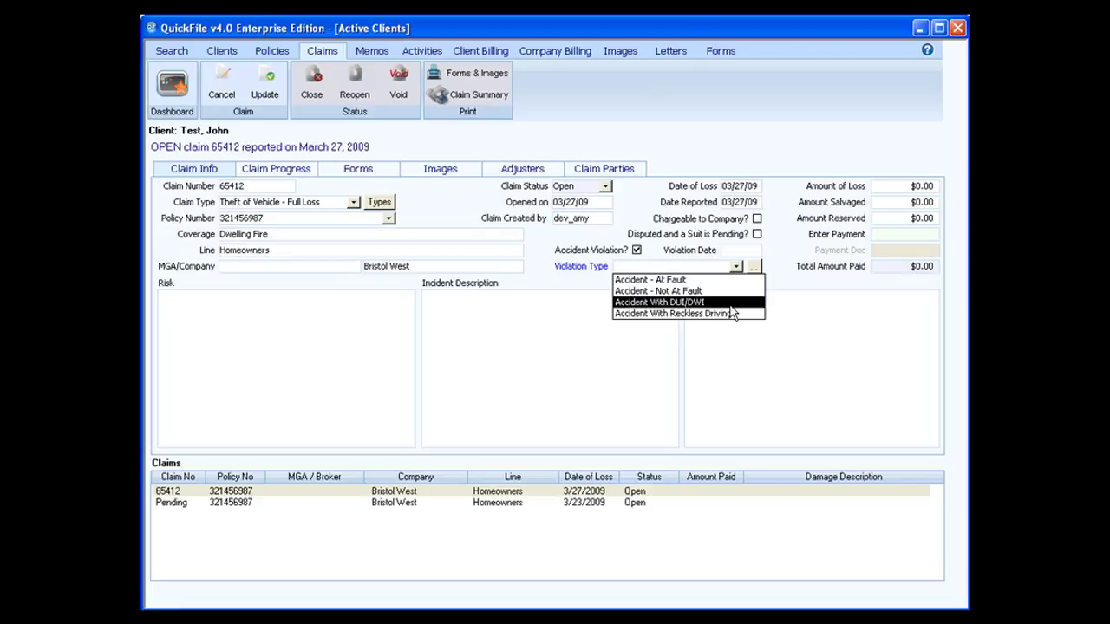
left_click(769, 286)
left_click(754, 267)
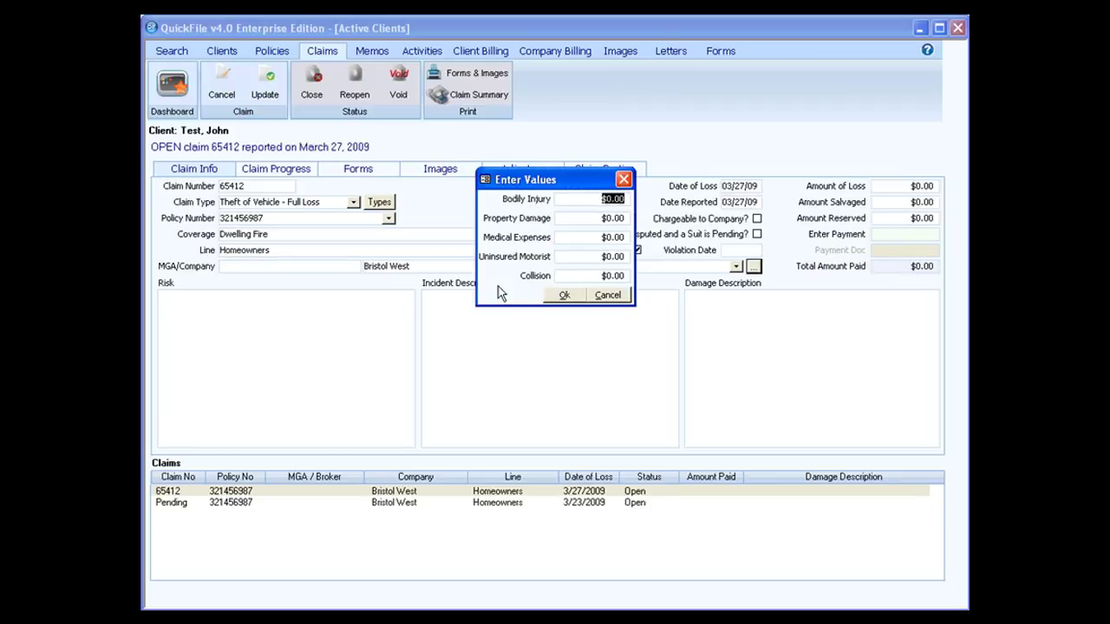
left_click(600, 297)
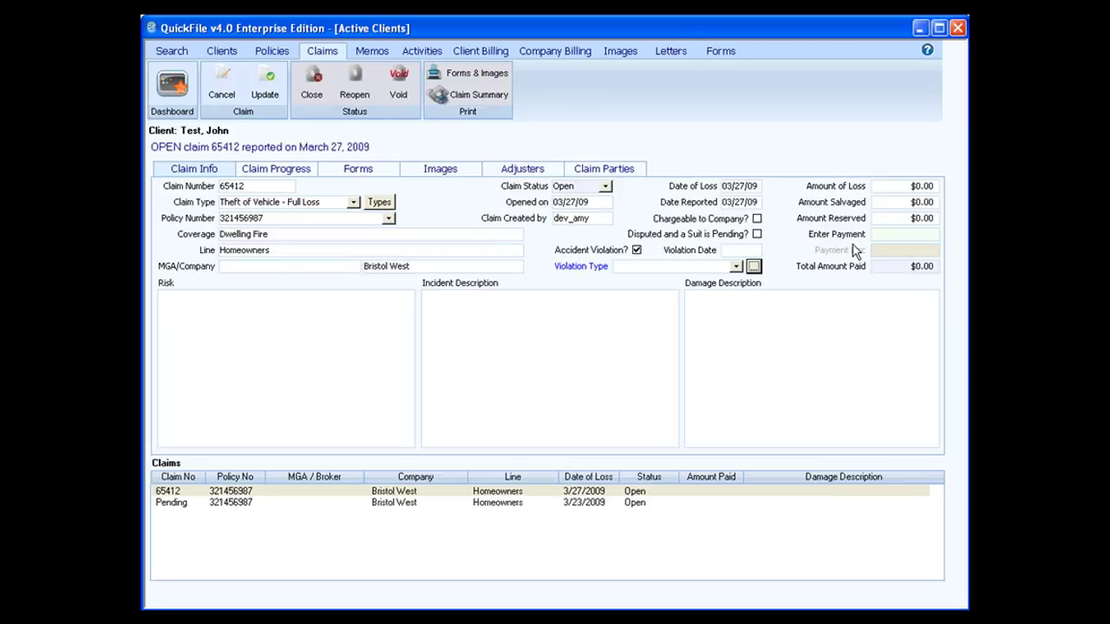
left_click(903, 235)
Record a 1000.0 payment on claim 65412
type("1000.0")
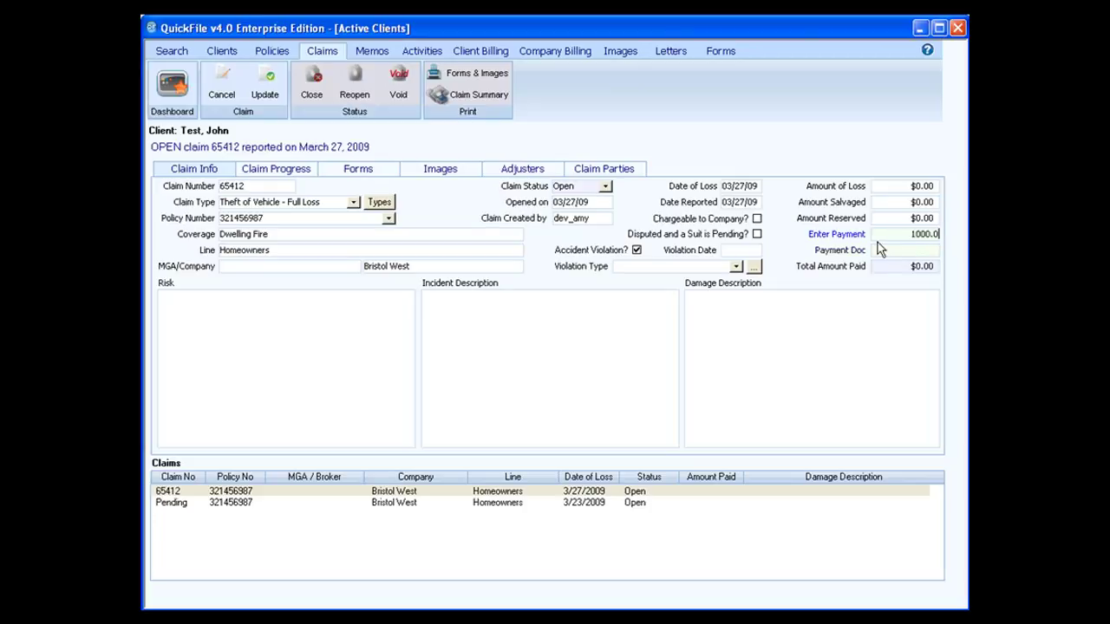
key("Tab")
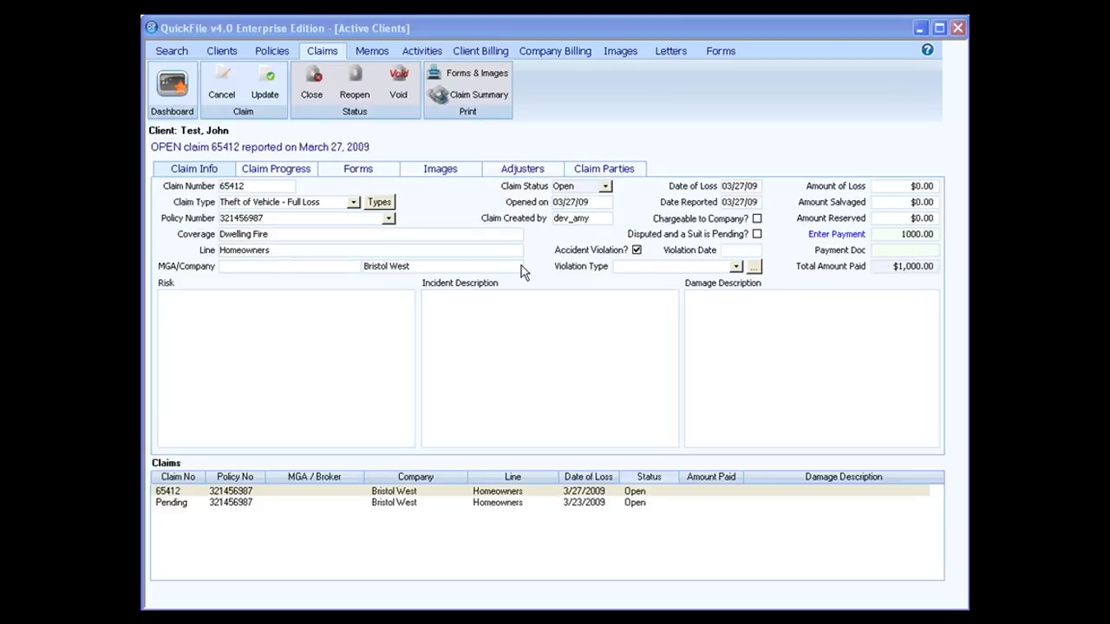
Enter risk 'Risk Test', incident 'left at mall back out after 2 hours and gone', damage 'none'
left_click(260, 320)
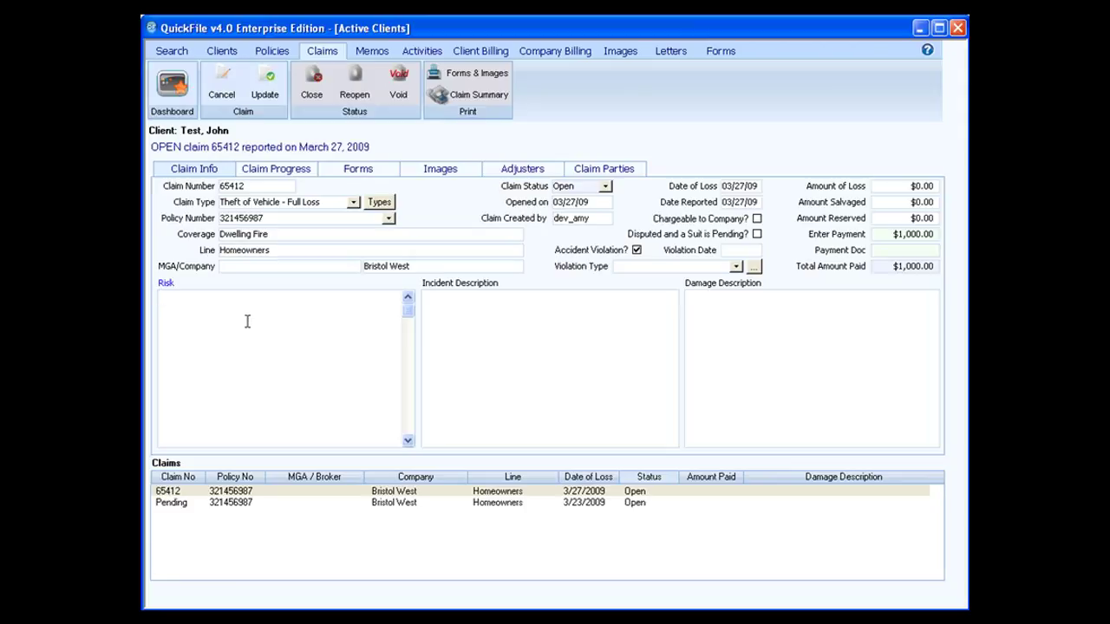
type("Risk Test")
left_click(461, 307)
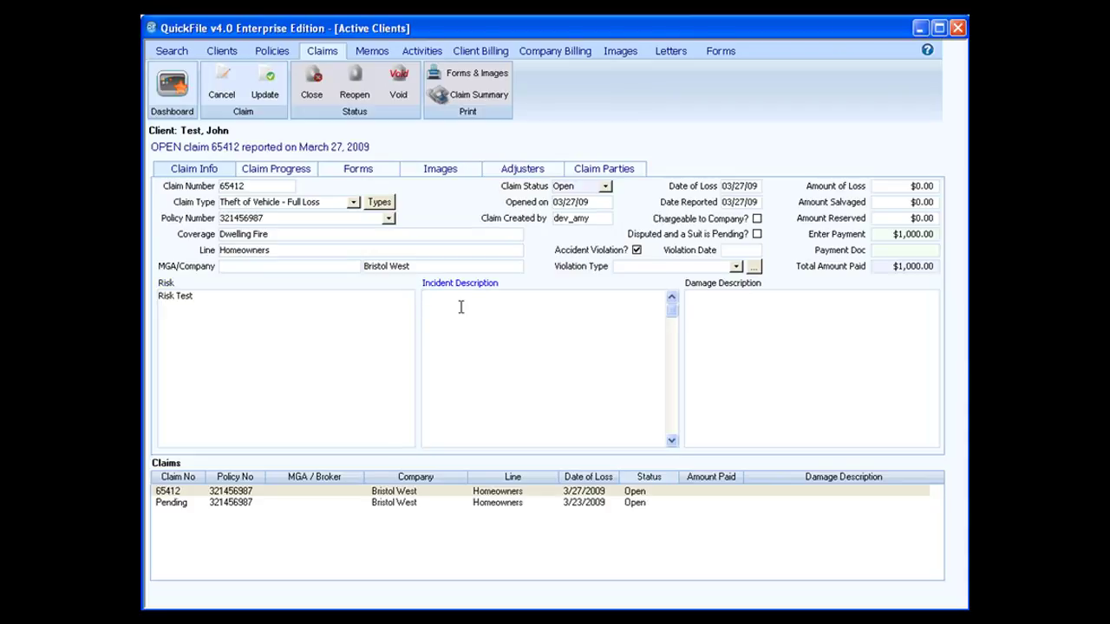
type("left at mall back out after 2 hours and gone")
left_click(724, 312)
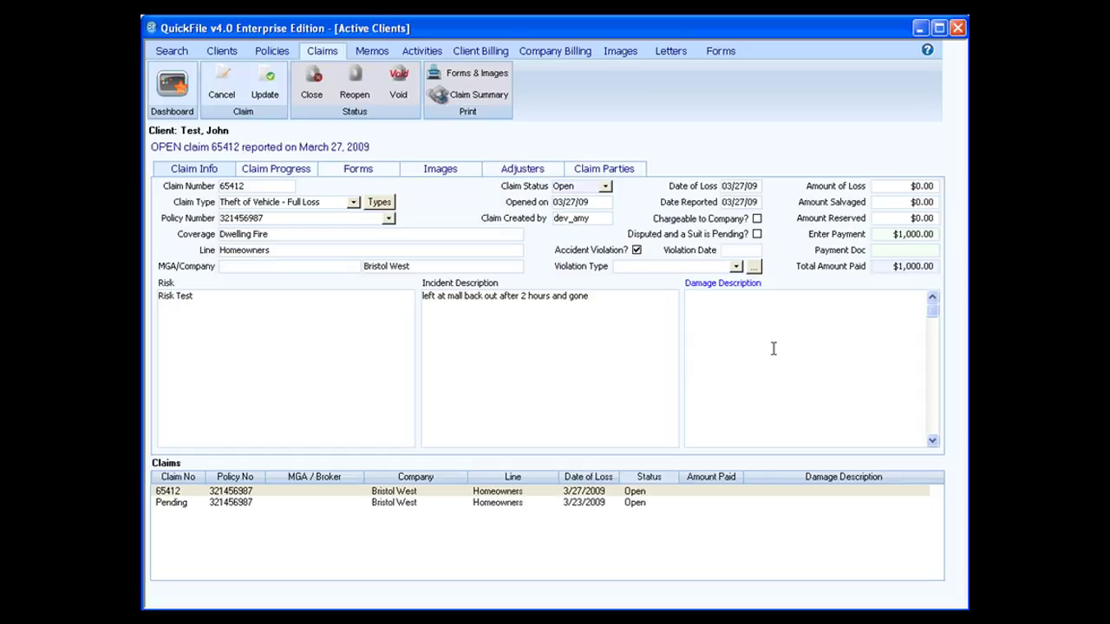
type("none")
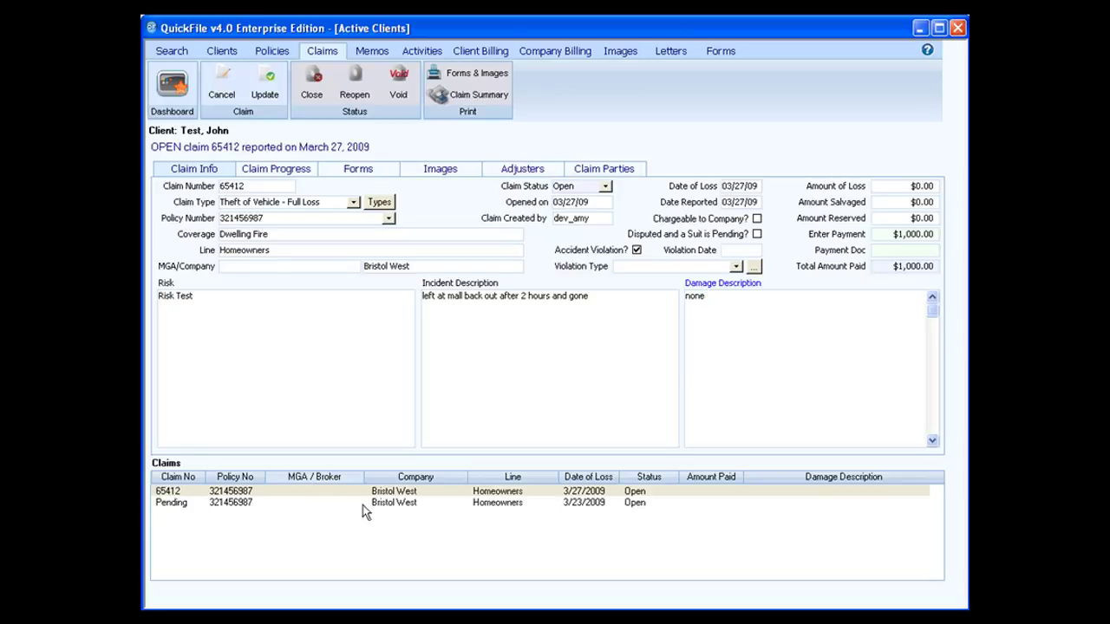
Dismiss the missing violation date warning and clear the Accident Violation flag
left_click(231, 502)
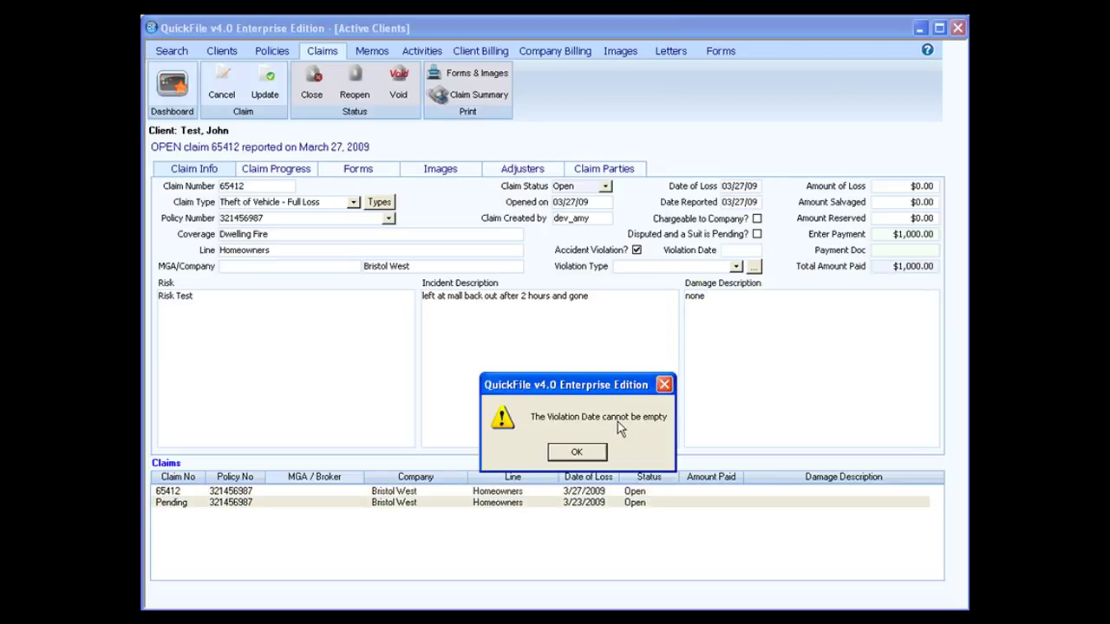
left_click(593, 451)
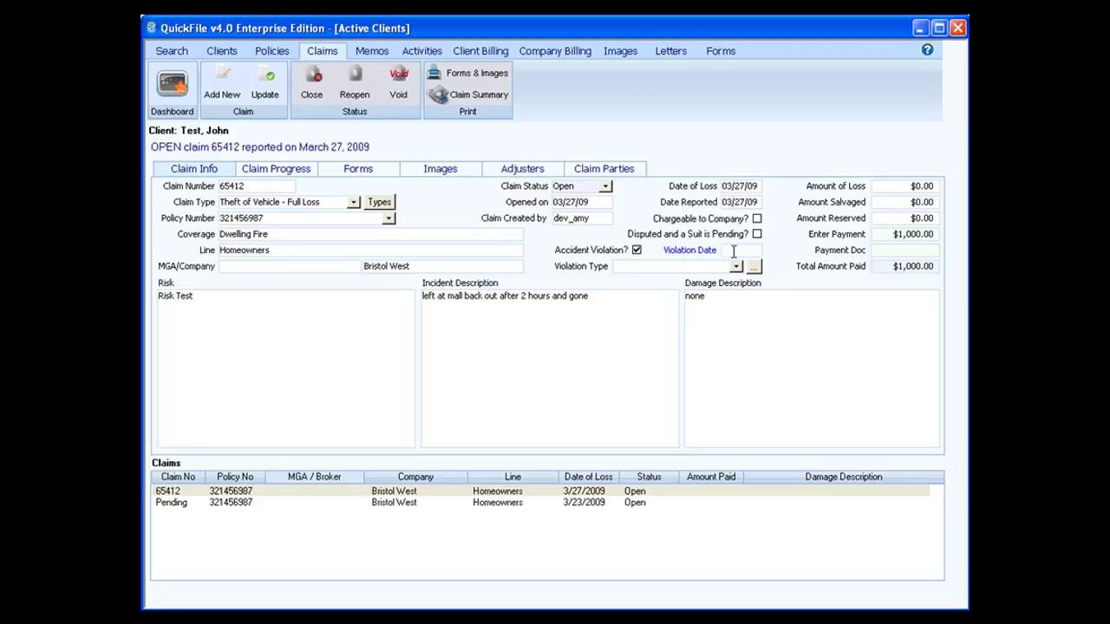
left_click(636, 250)
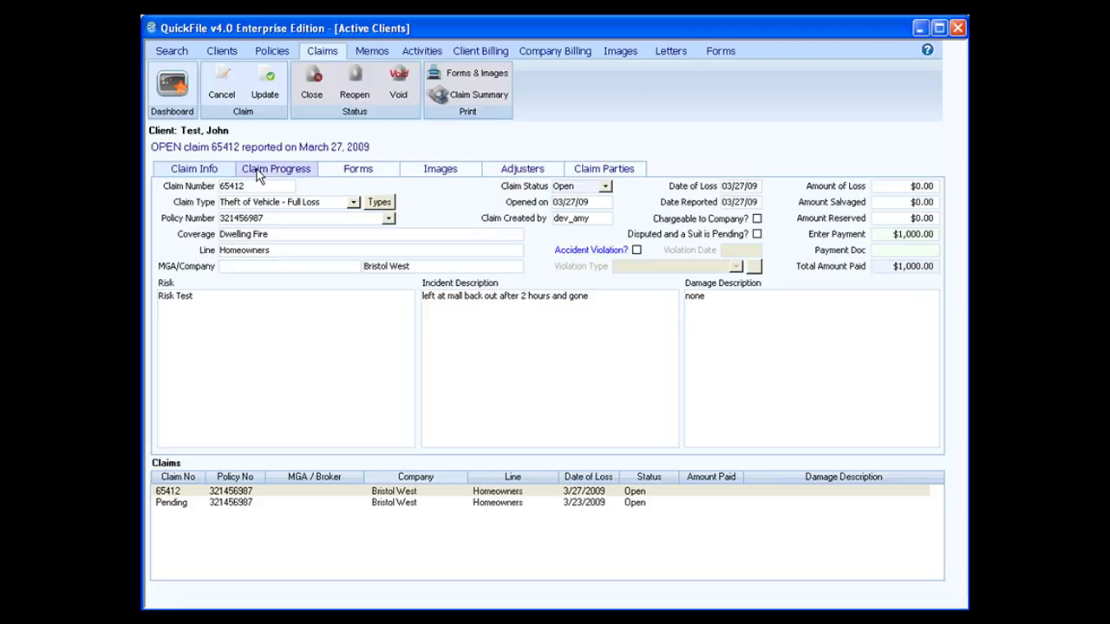
Save the claim changes with opening memo 'fff' and review the Claim Progress history
left_click(256, 169)
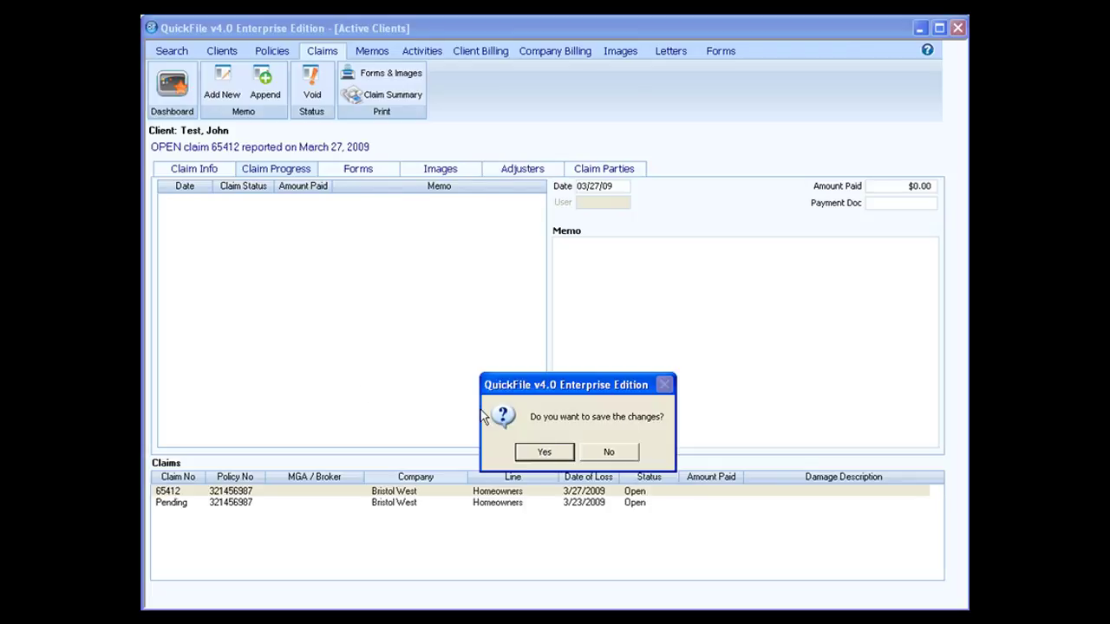
left_click(544, 452)
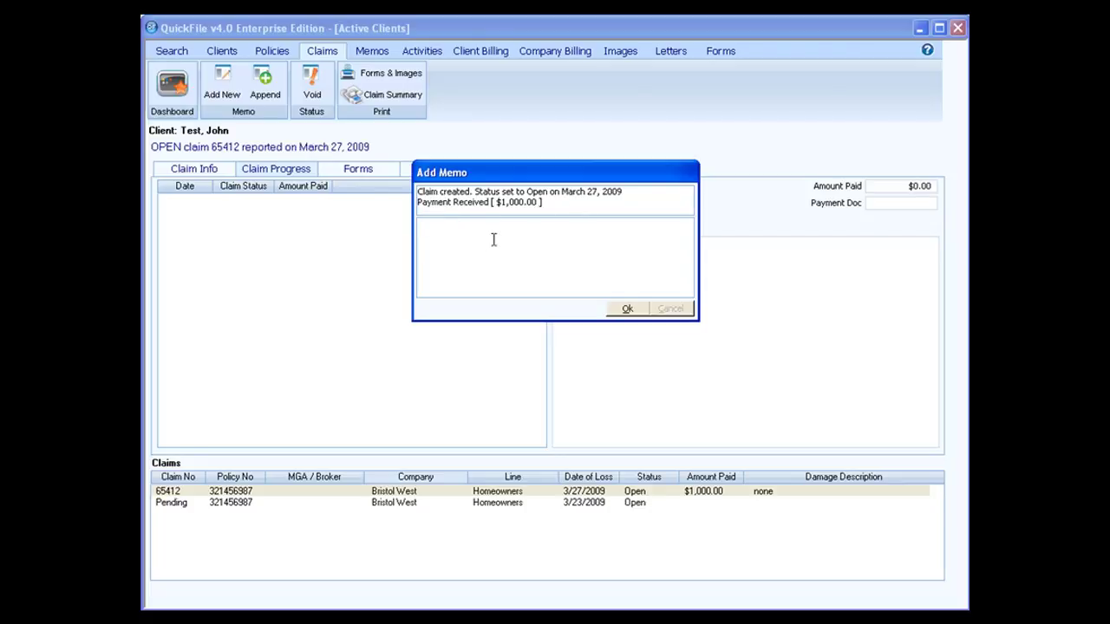
type("fff")
left_click(628, 308)
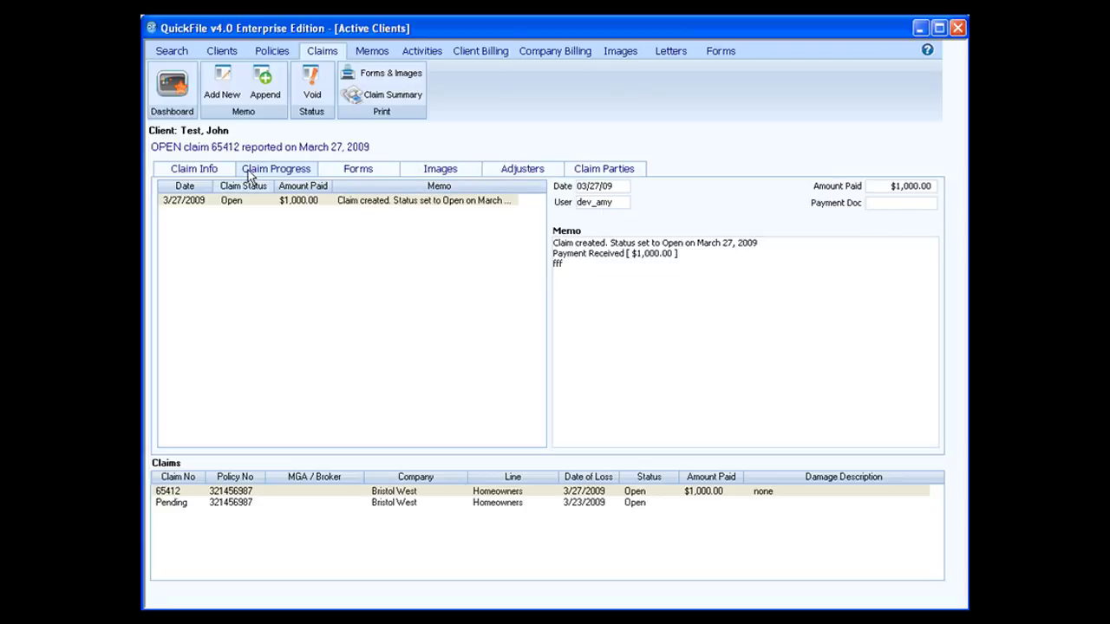
left_click(224, 90)
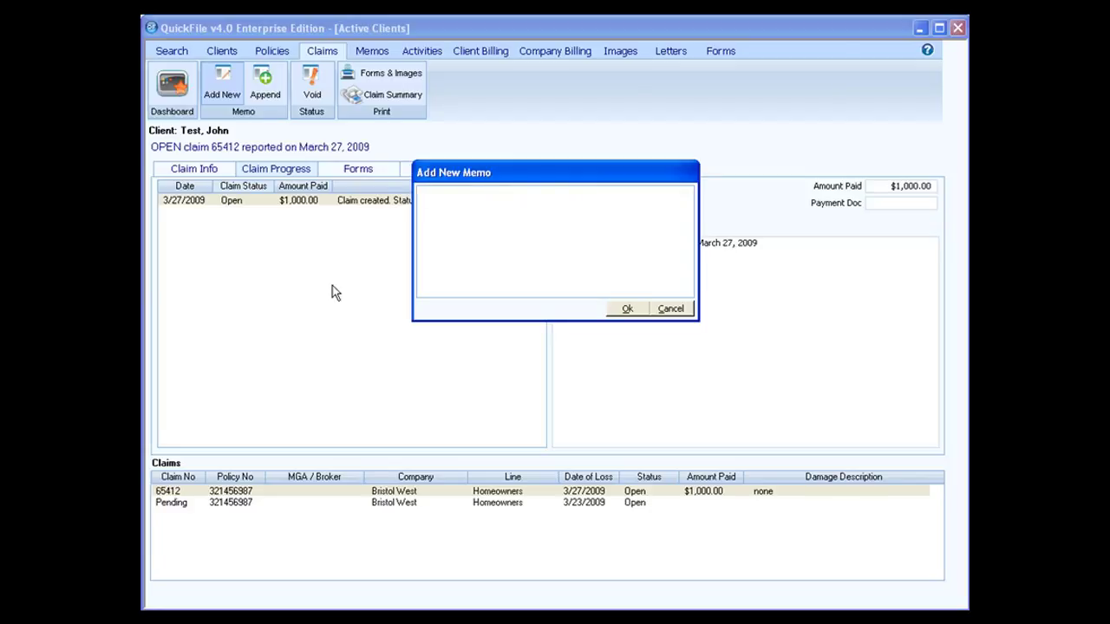
Save the memo 'called comnpany--will get back to me' and append 'add test' to the claim-created memo
type("called comnpany--will get back to me")
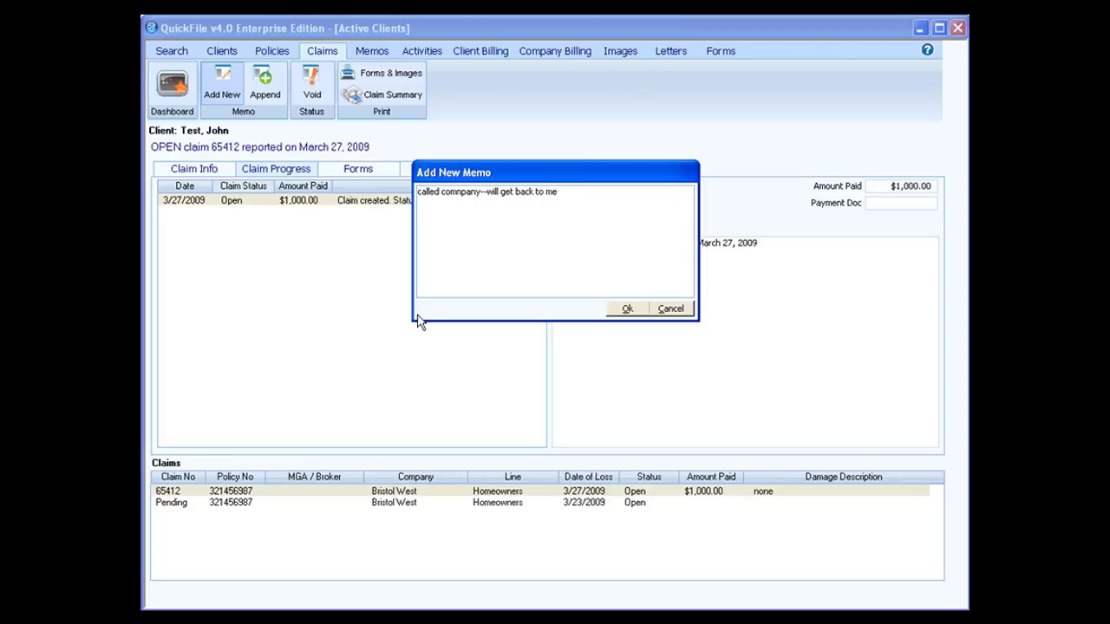
left_click(623, 309)
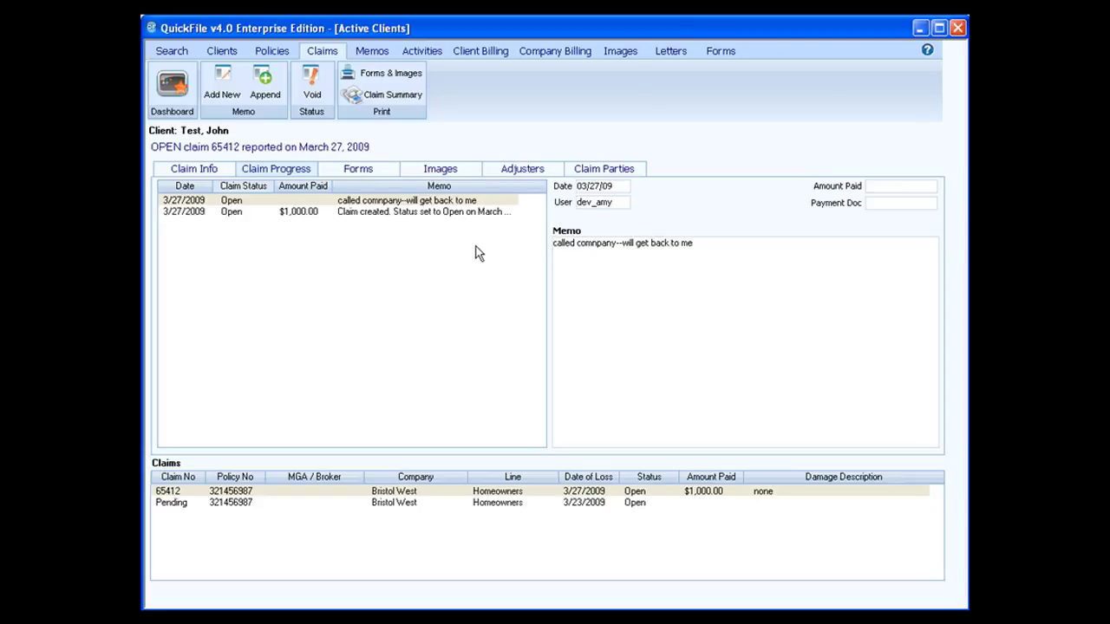
left_click(447, 213)
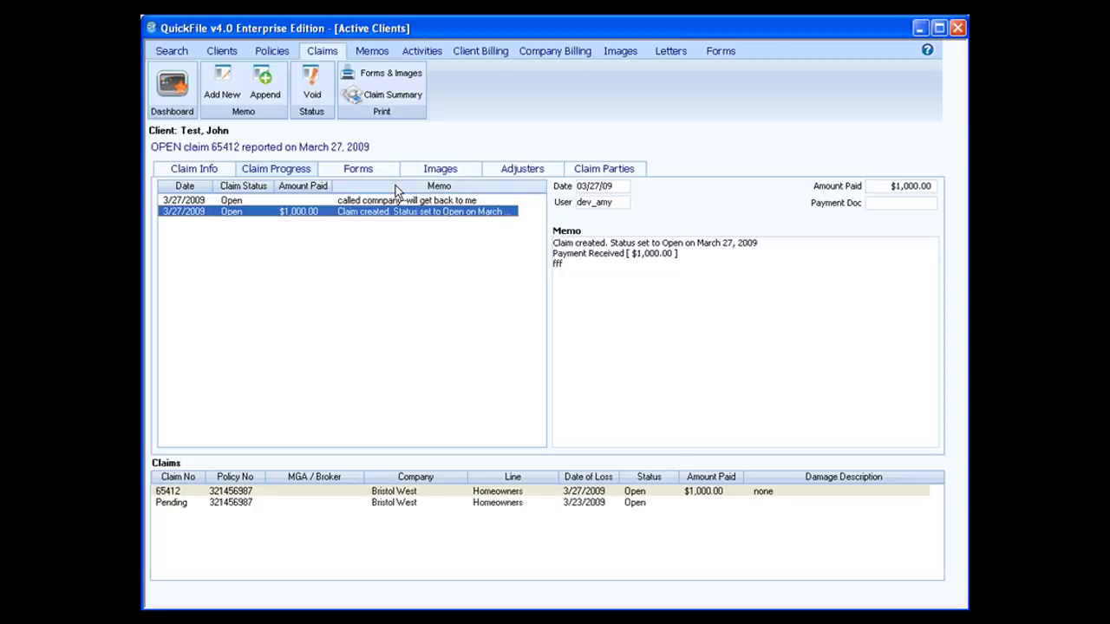
left_click(265, 87)
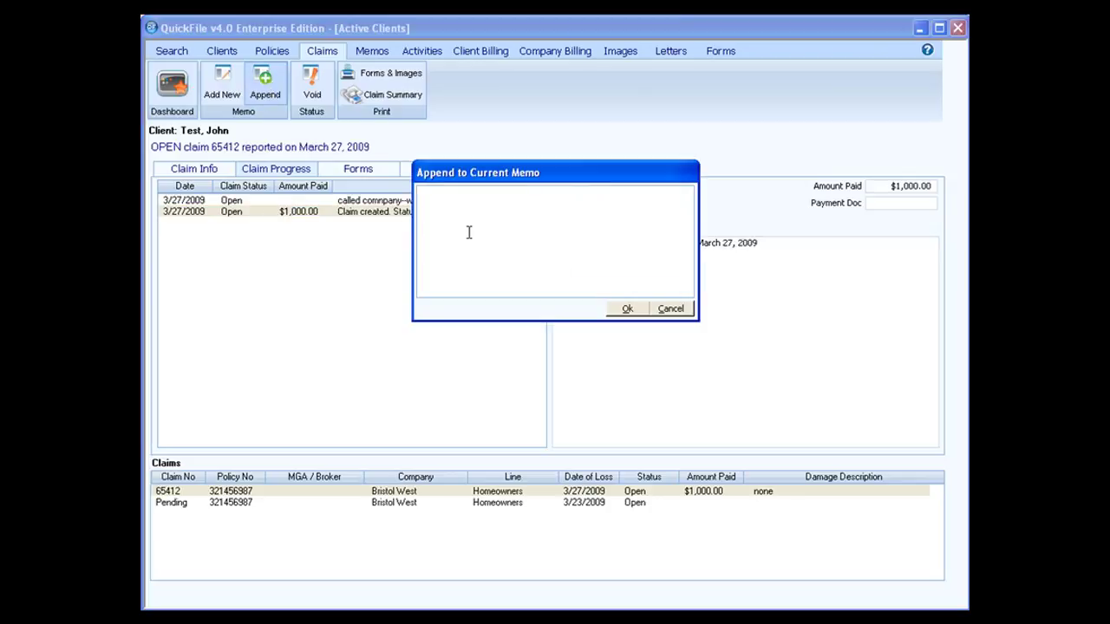
type("add test")
left_click(631, 309)
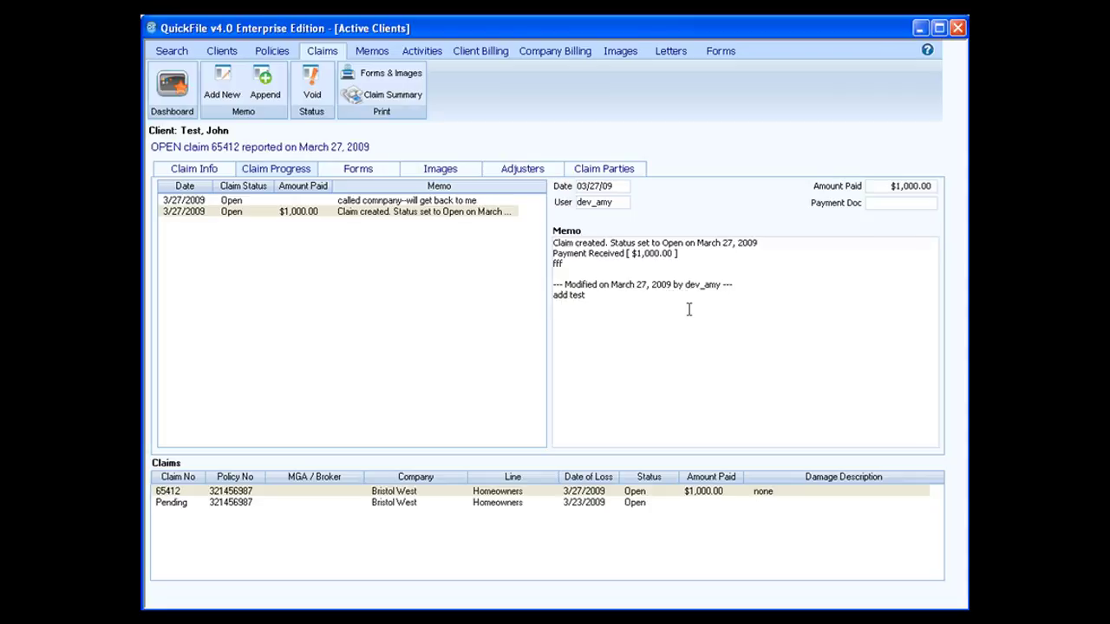
Add a 001 Property Loss Notice form to claim 65412, entering dddd as Insured Location Code, and return
left_click(356, 171)
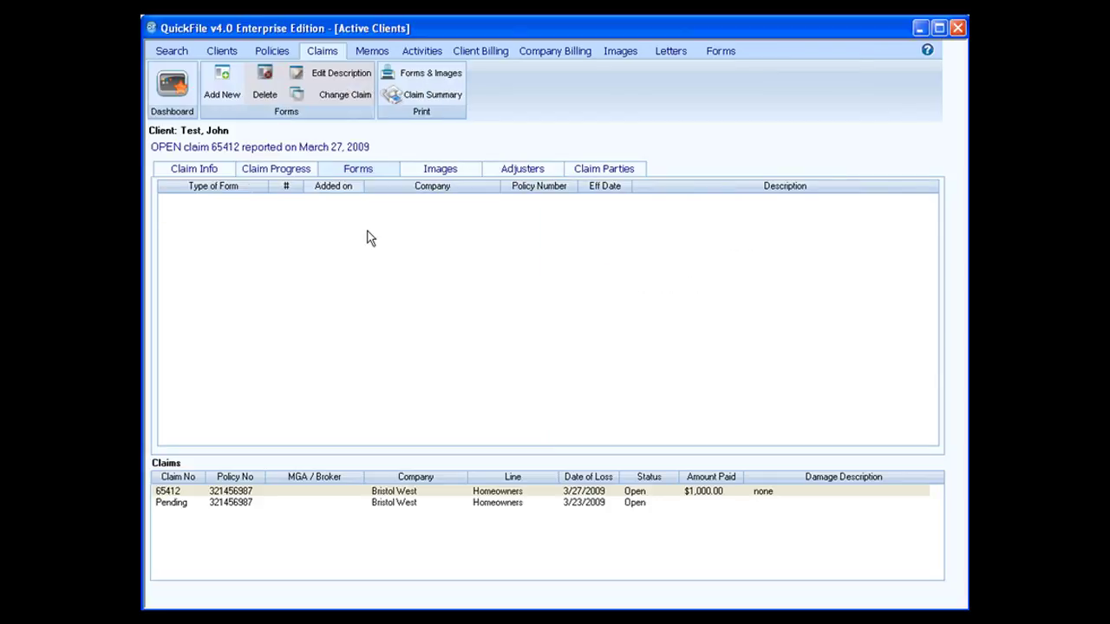
left_click(229, 93)
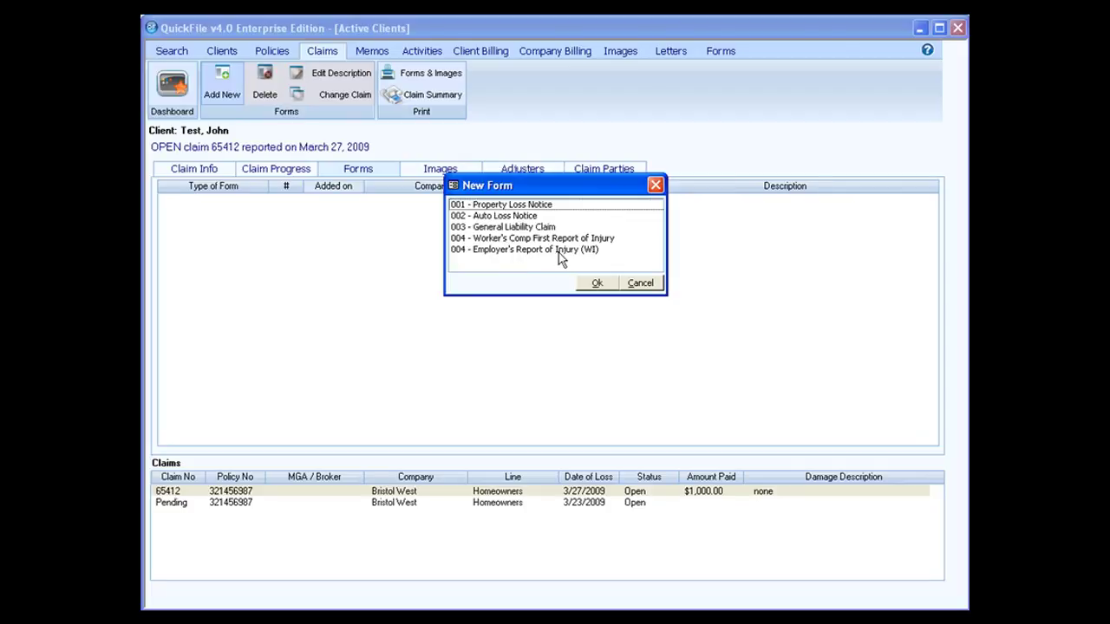
left_click(499, 207)
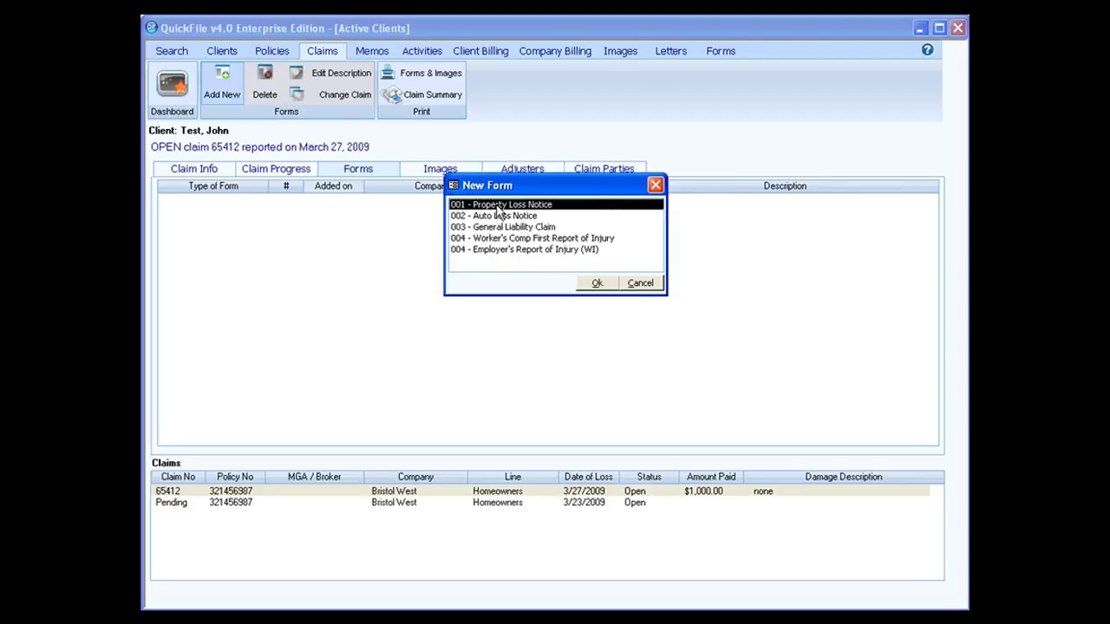
left_click(595, 284)
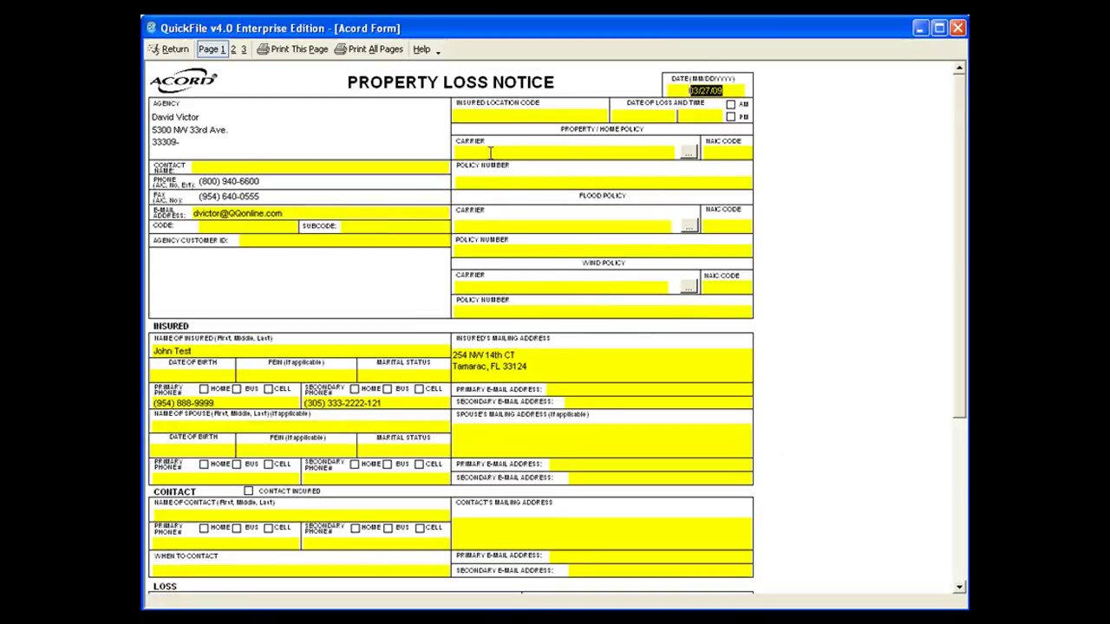
left_click(468, 113)
type("dddd")
left_click(171, 49)
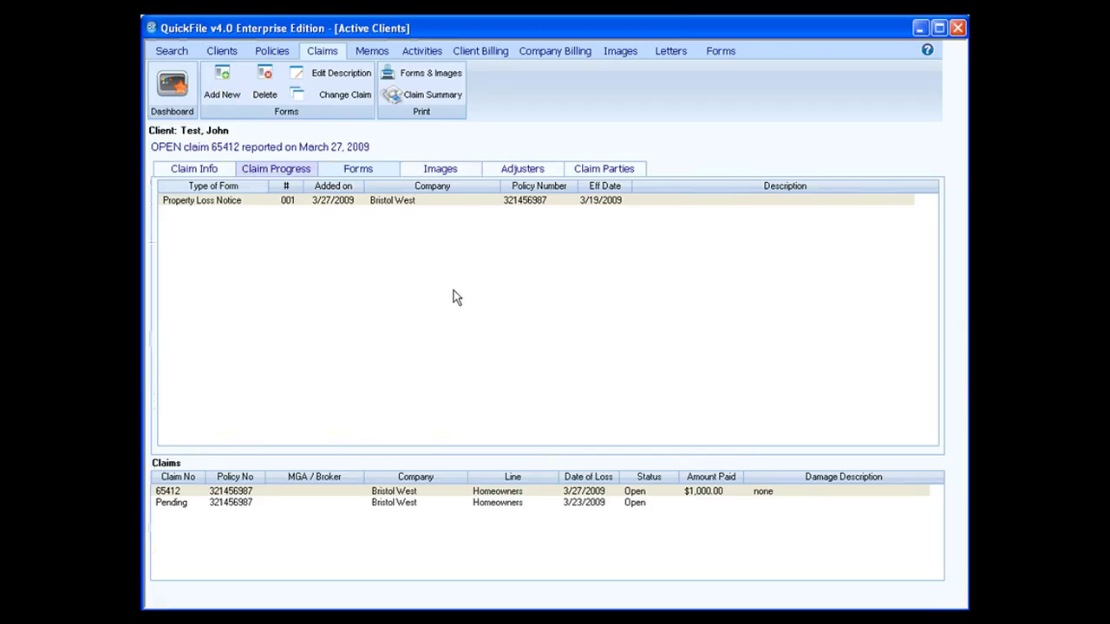
Select the Property Loss Notice entry, then show the claim's still-empty Images list
left_click(352, 202)
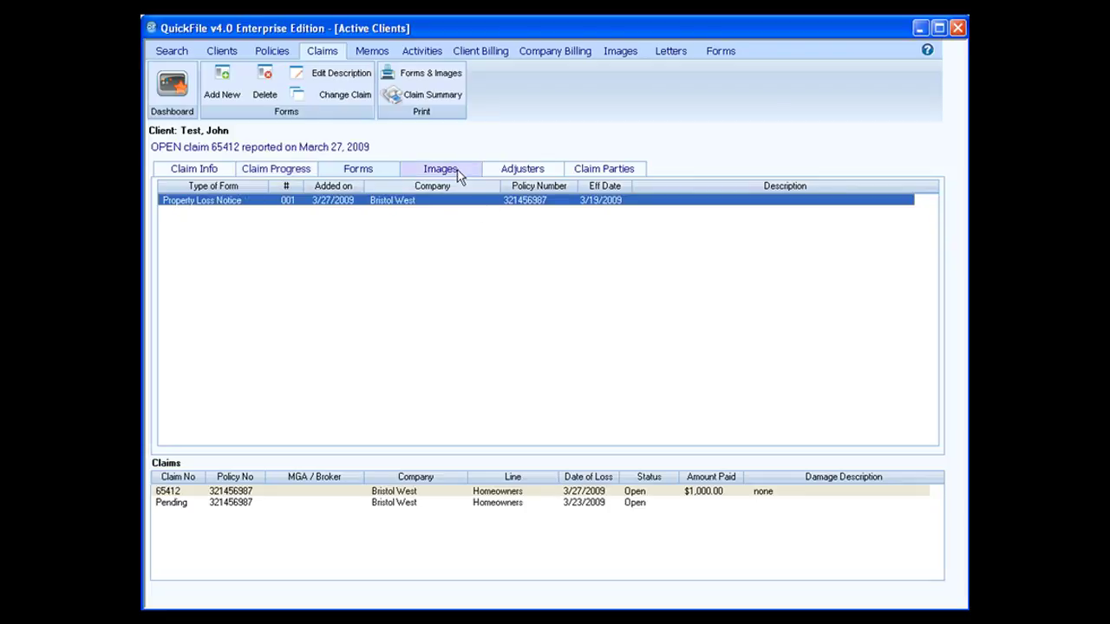
left_click(458, 173)
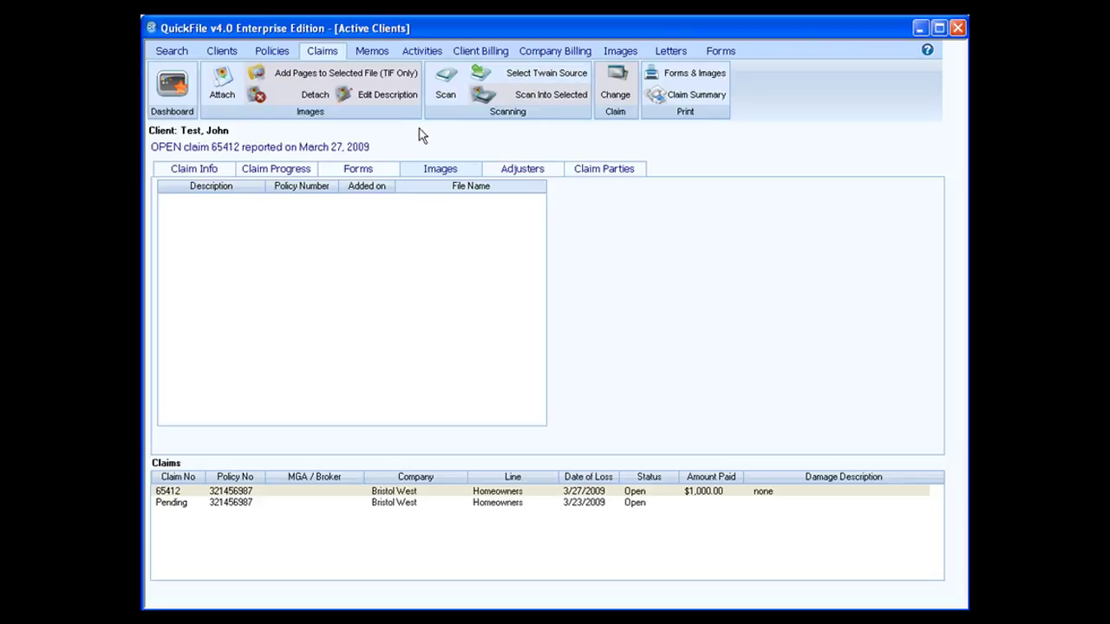
Attach cat.bmp from the U: network drive and begin the description 'test image for claims'
left_click(222, 95)
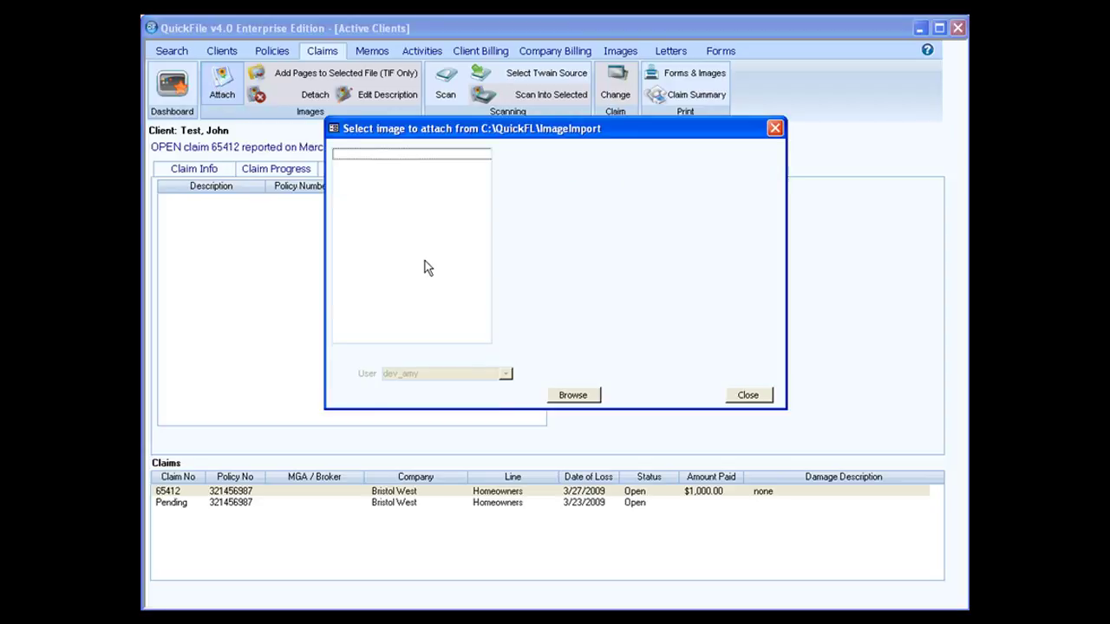
left_click(574, 395)
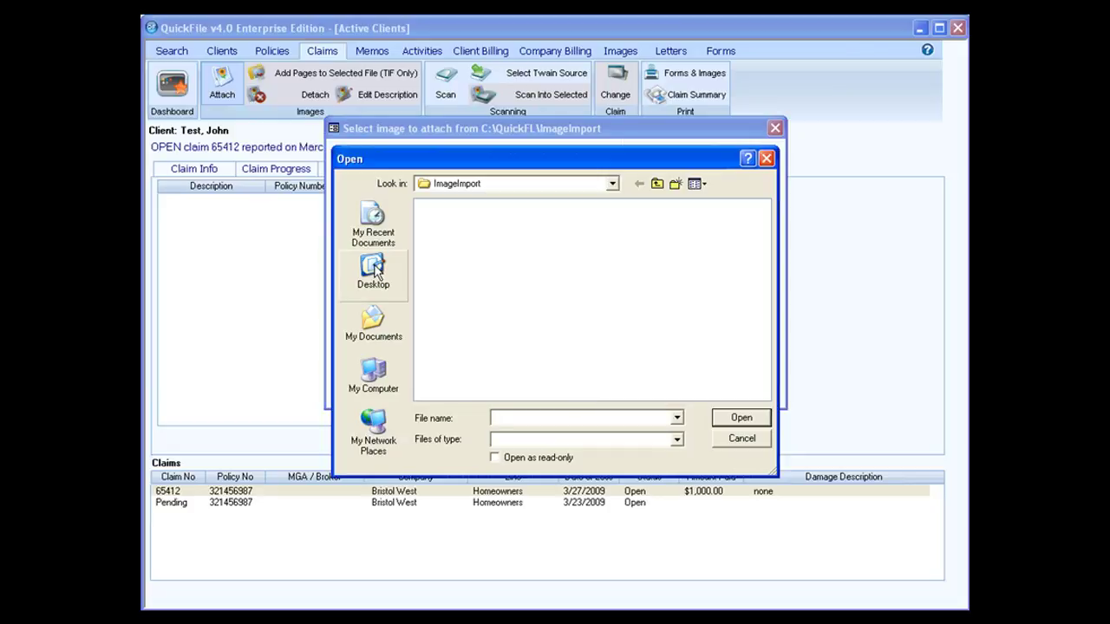
left_click(611, 184)
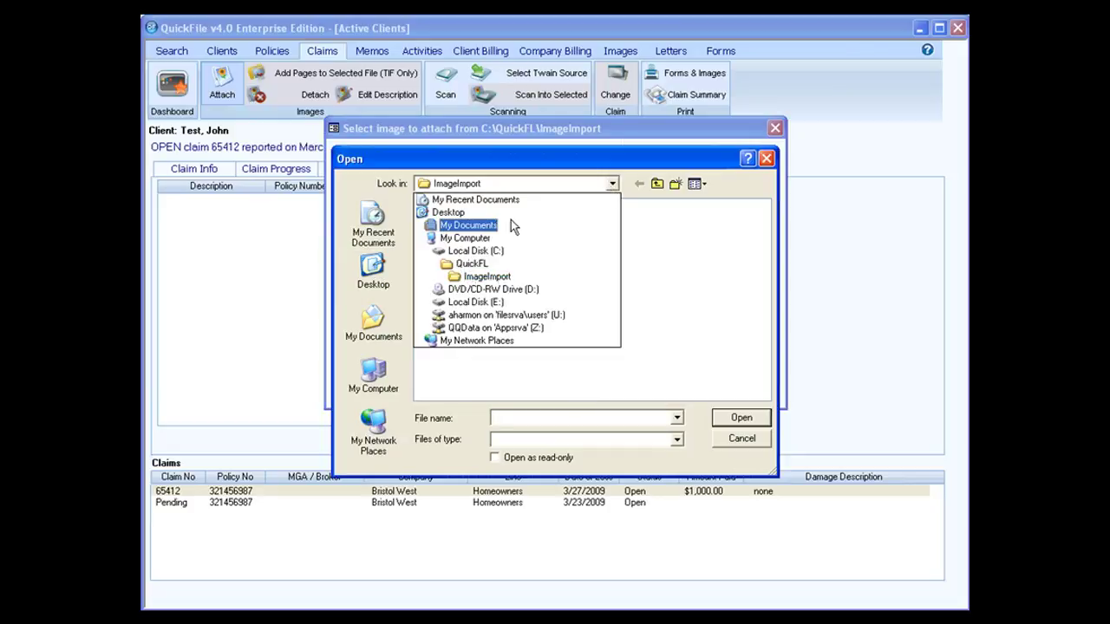
left_click(507, 251)
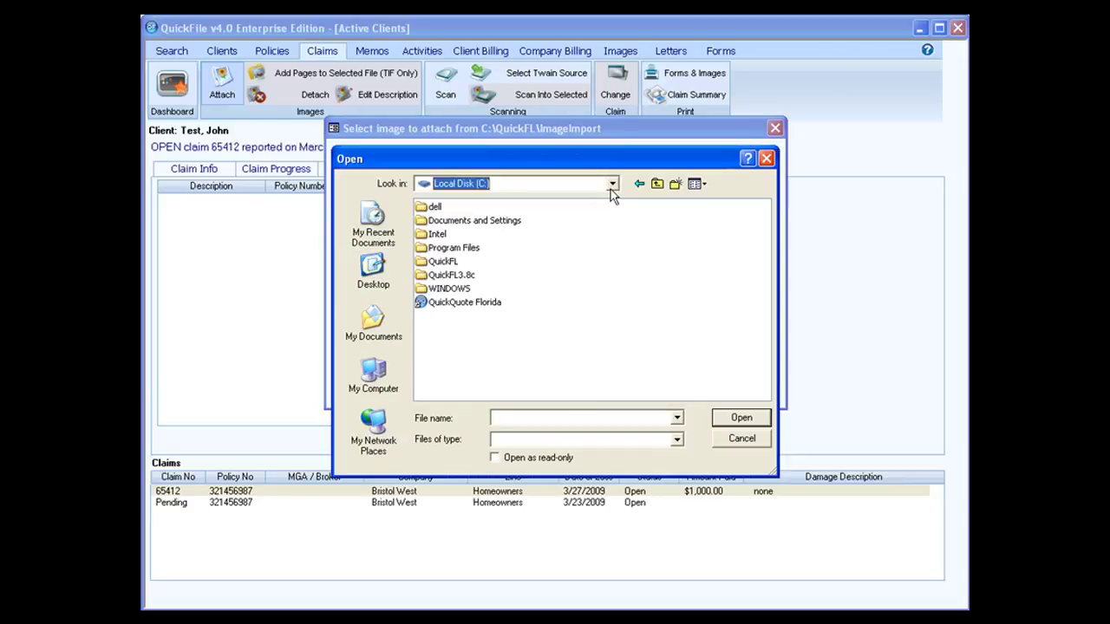
left_click(611, 184)
left_click(492, 240)
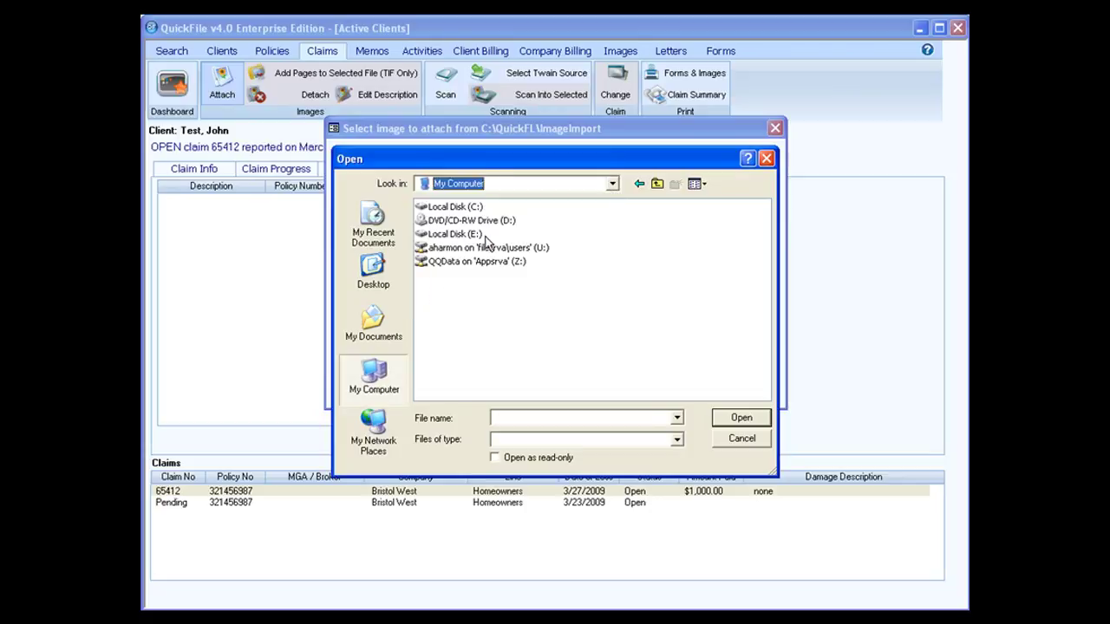
double_click(491, 249)
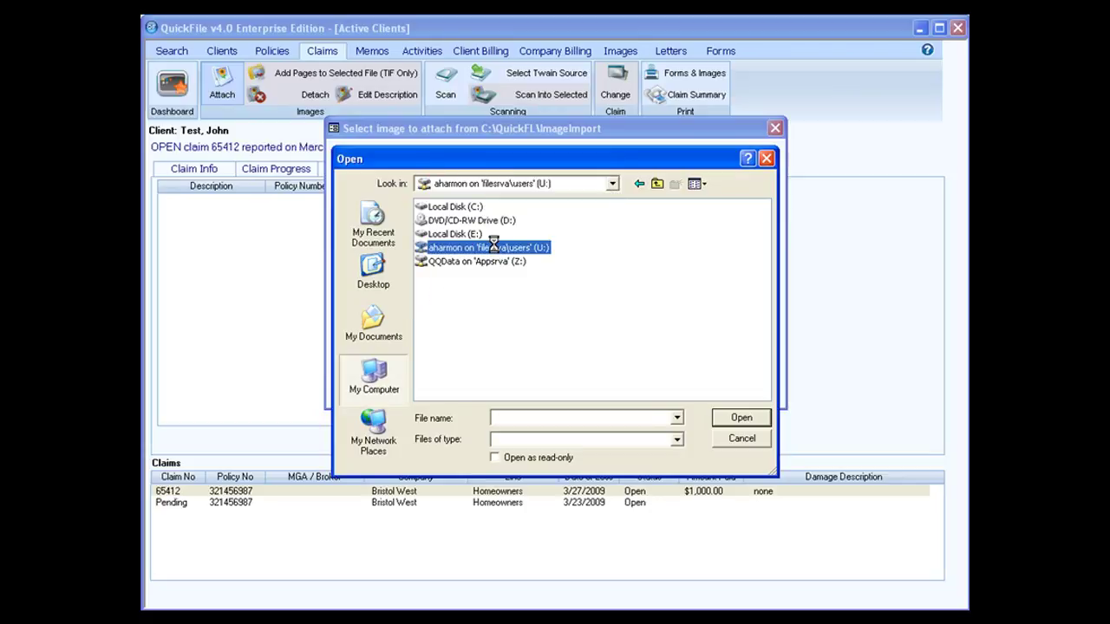
left_click_drag(647, 390, 708, 389)
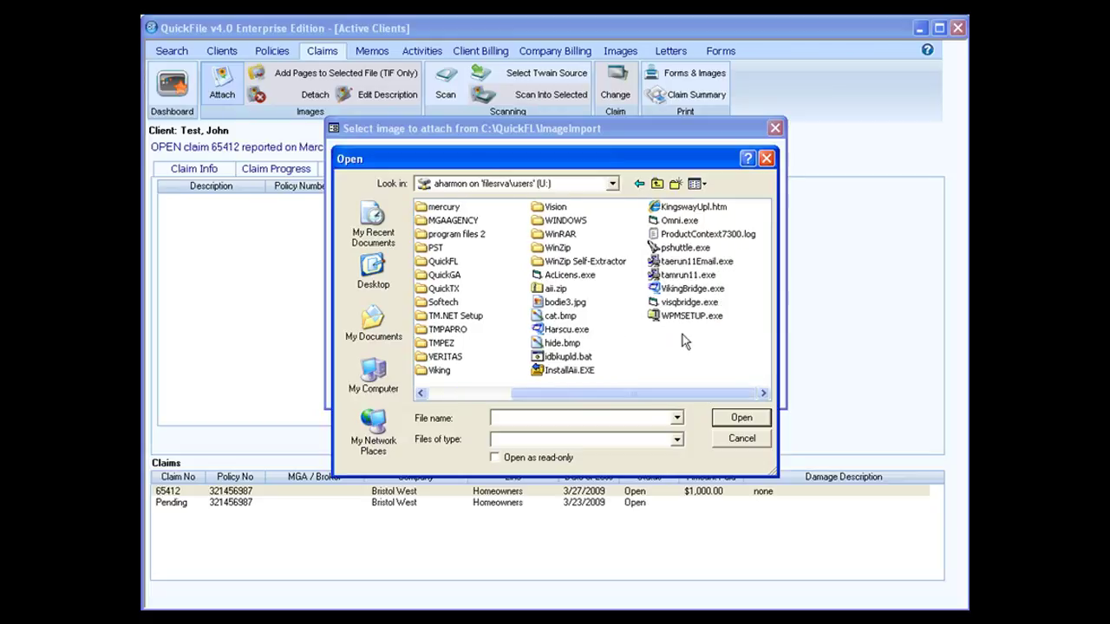
double_click(564, 316)
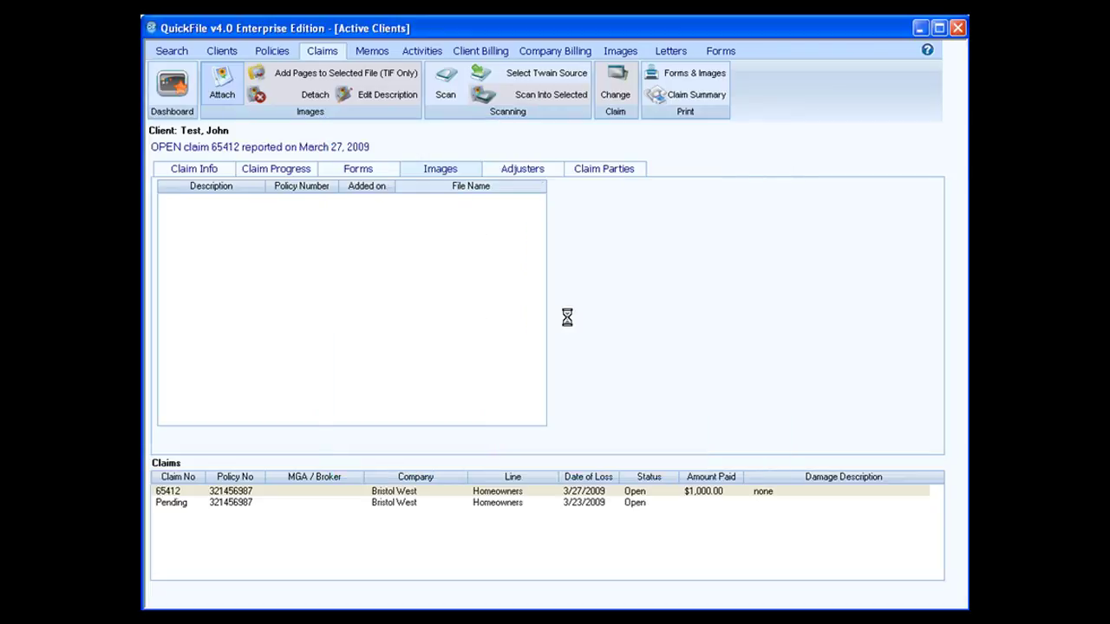
type("te")
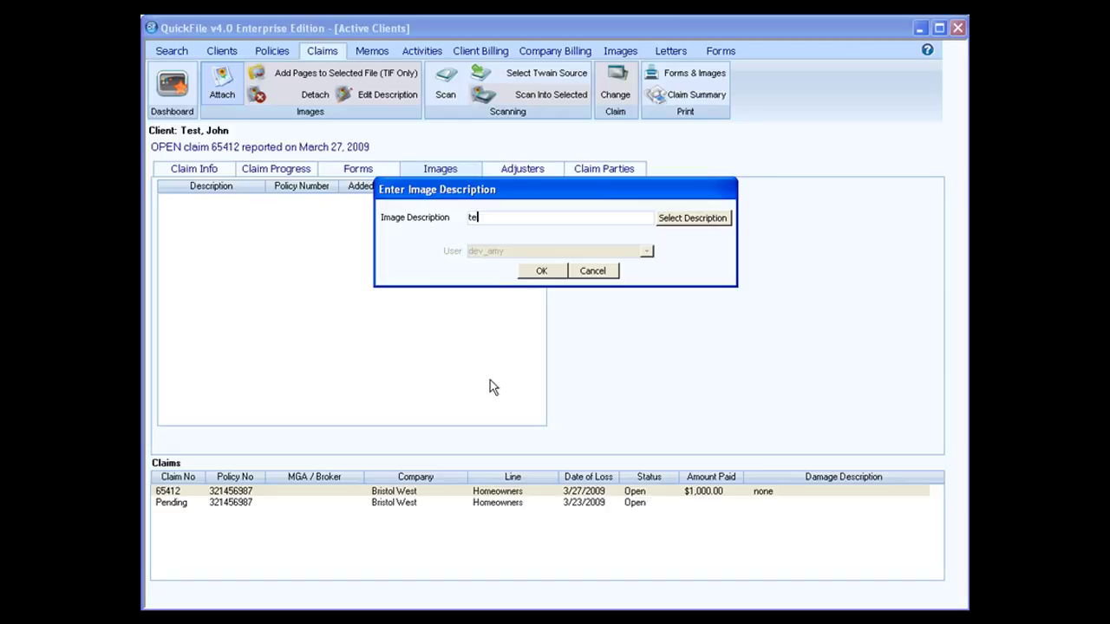
type("st image for claims")
Confirm the 'test image for claims' description, select the new image, and go to client search
left_click(539, 270)
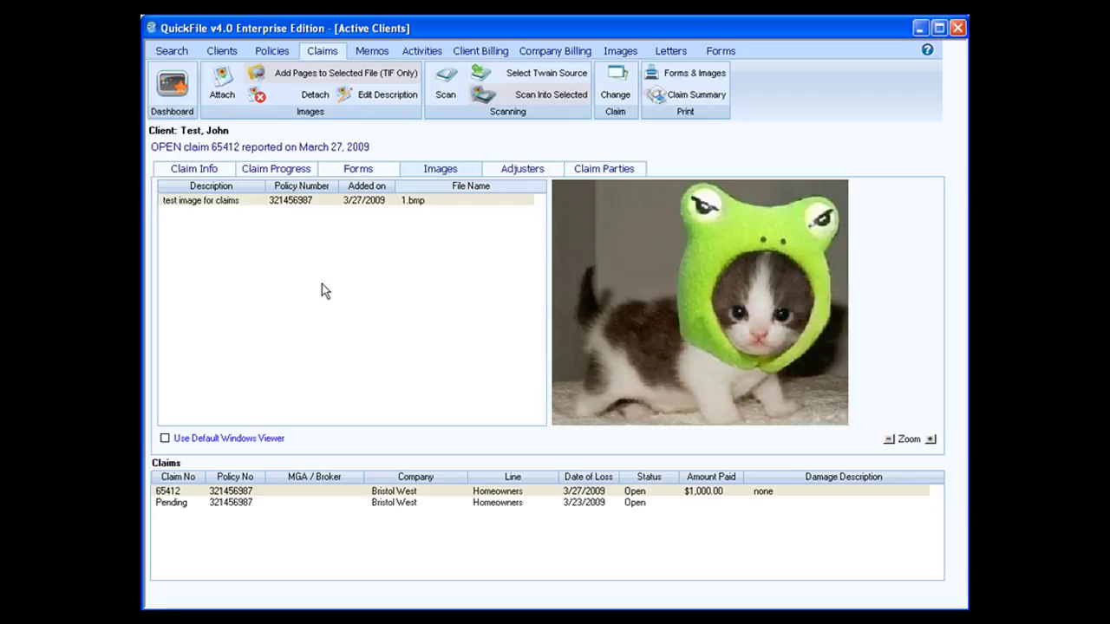
left_click(481, 200)
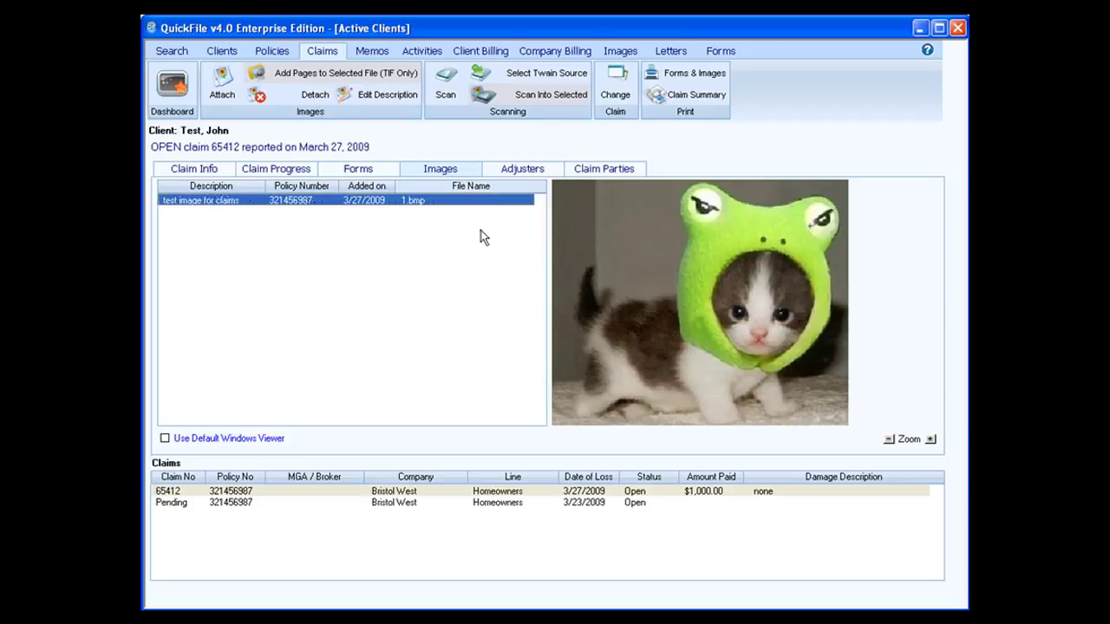
left_click(172, 51)
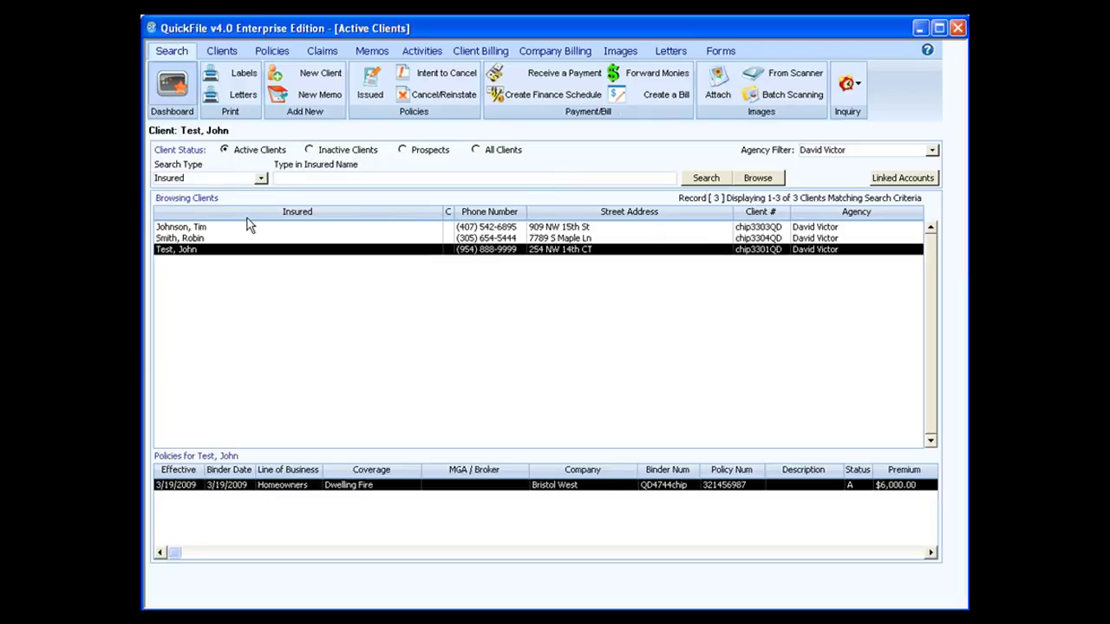
Return to claim 65412's Images page and preview the attached kitten image
left_click(335, 54)
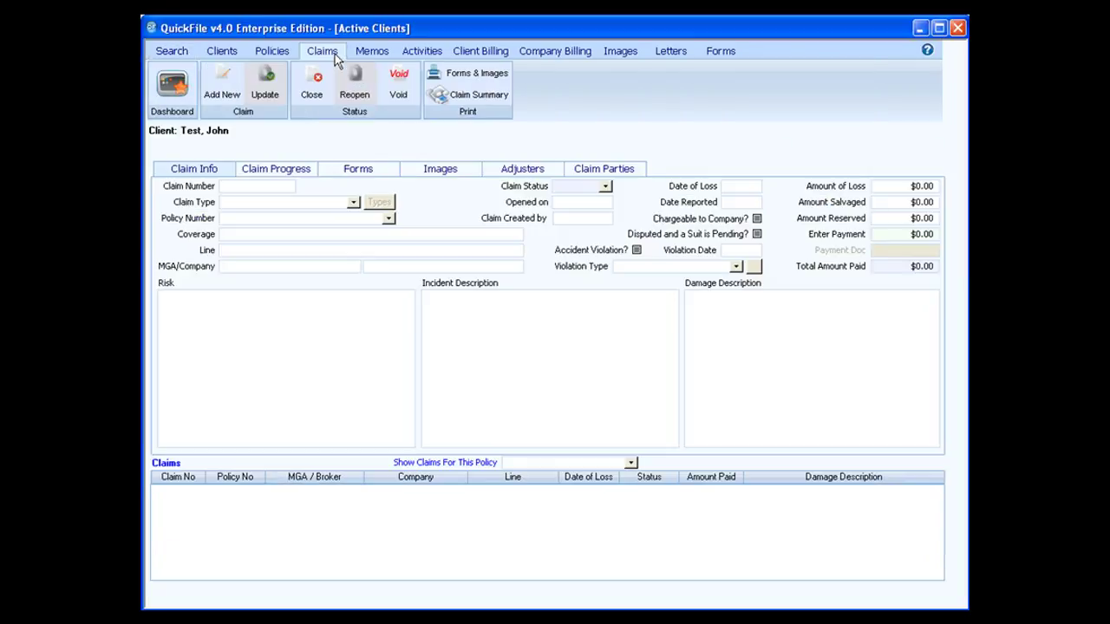
left_click(439, 170)
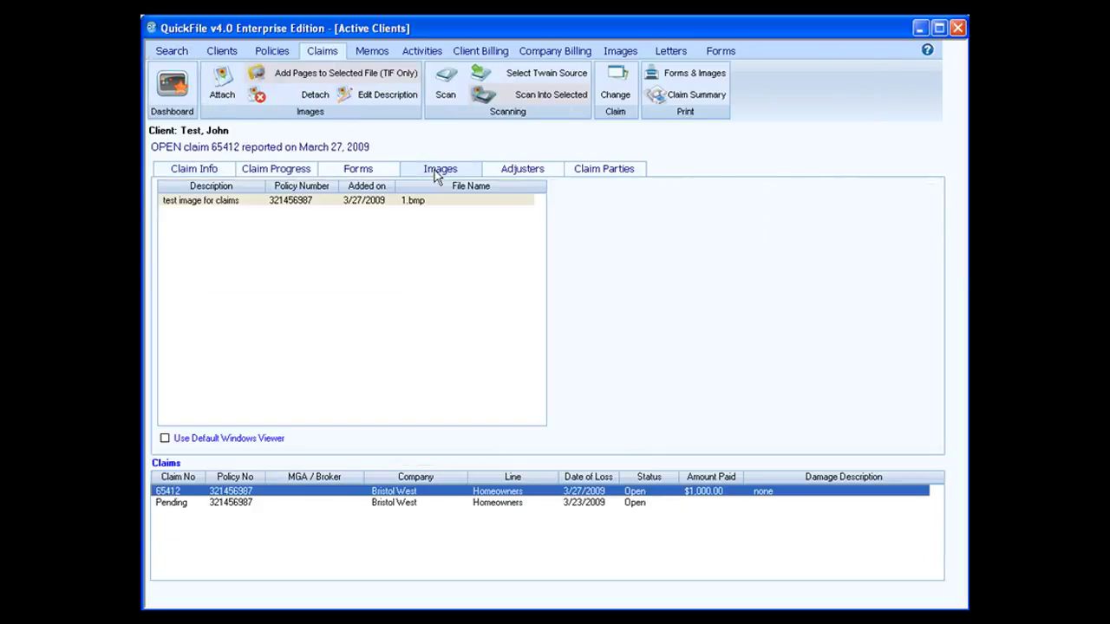
left_click(402, 504)
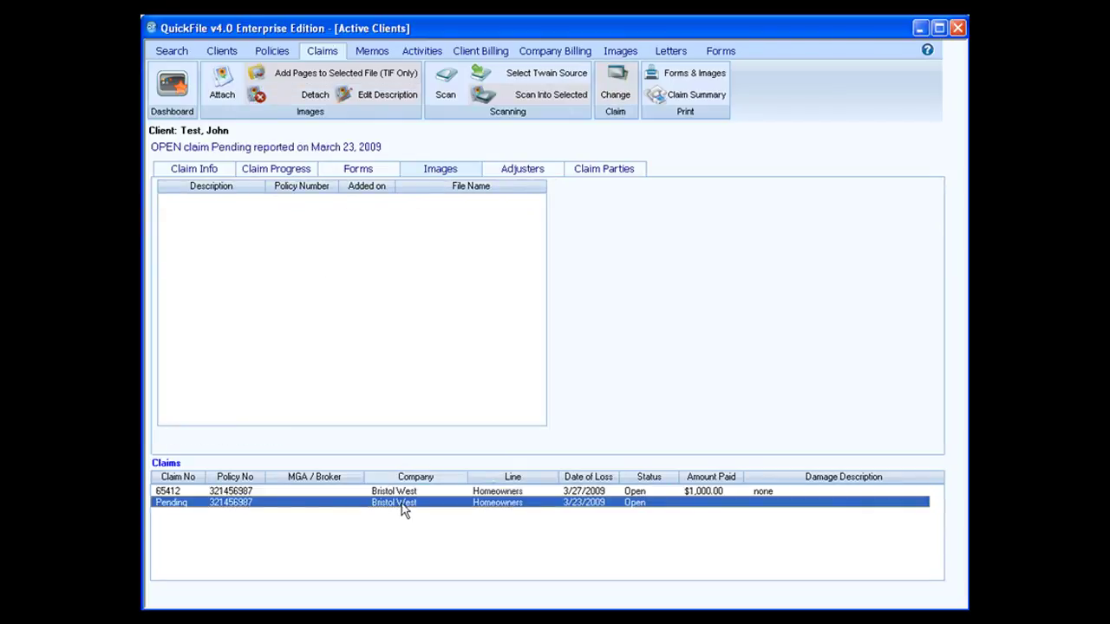
left_click(401, 491)
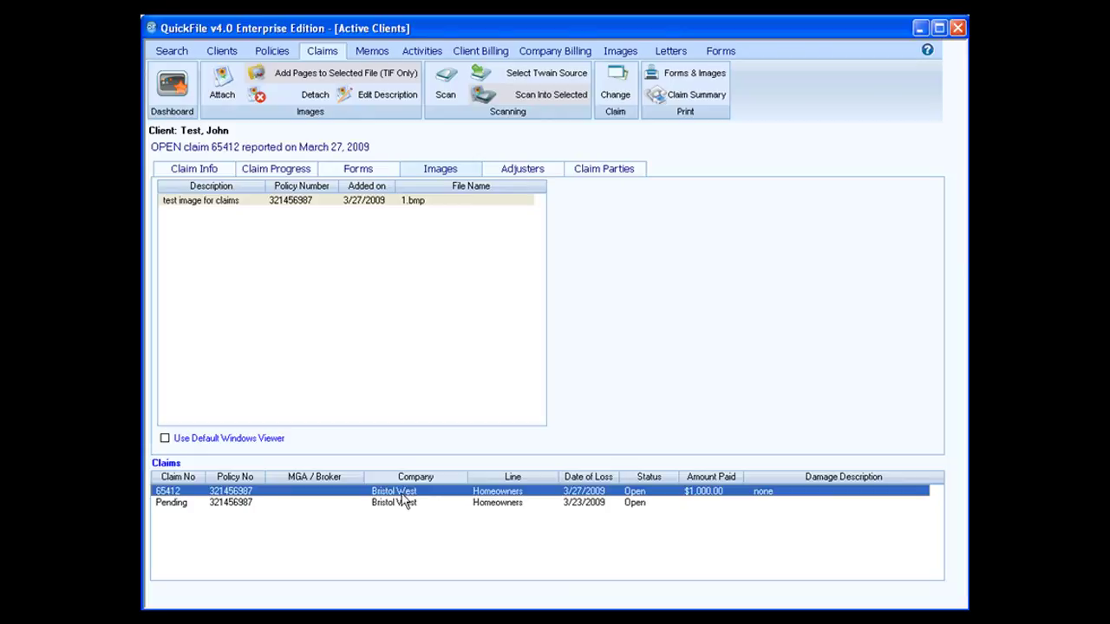
left_click(312, 208)
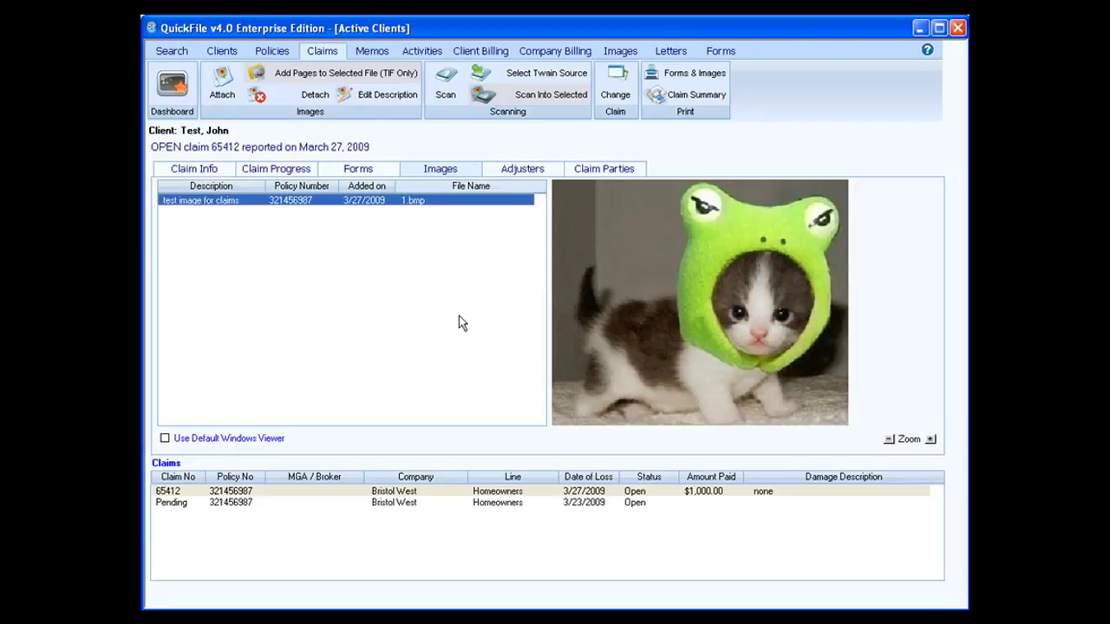
View the kitten image full size and bring up its Print/Email/Fax options
double_click(699, 305)
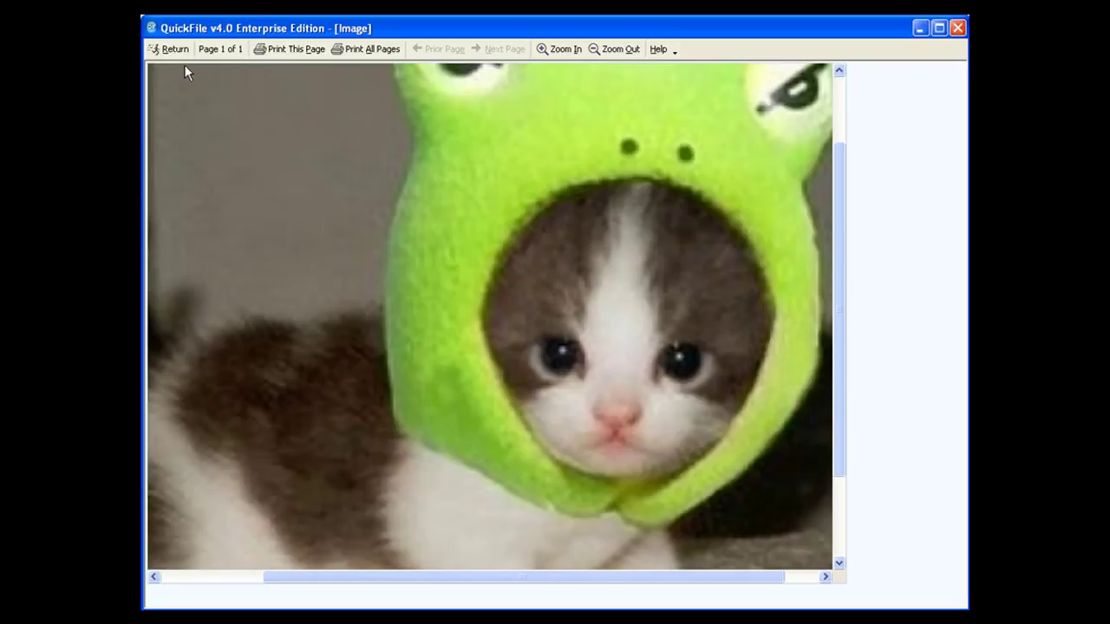
left_click(293, 49)
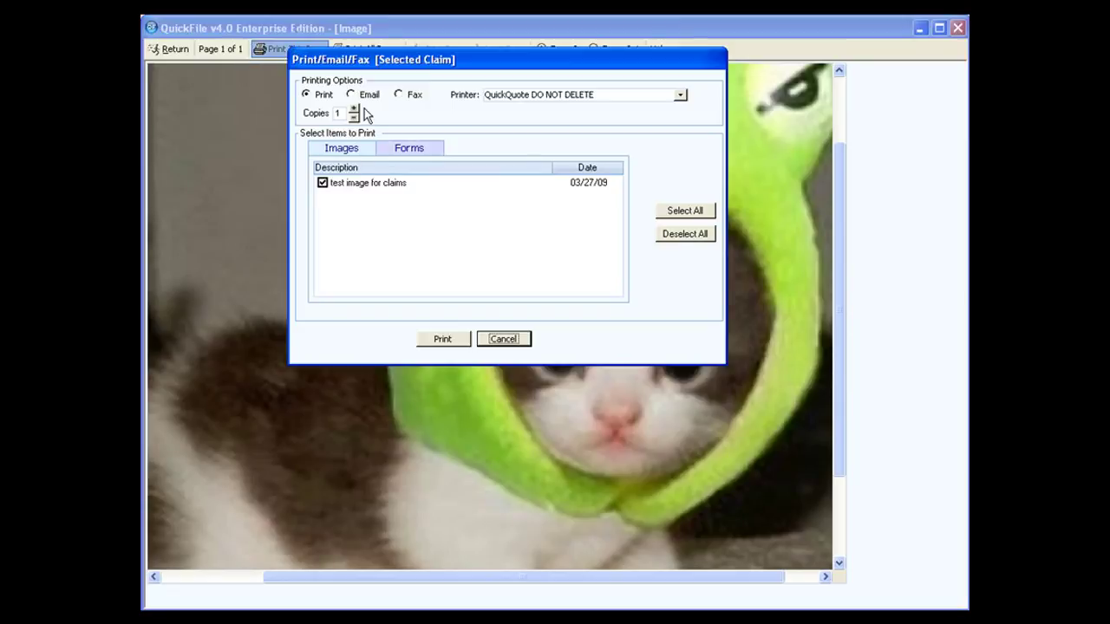
Switch the Print/Email/Fax dialog to email, cancel it, and leave the image viewer
left_click(355, 96)
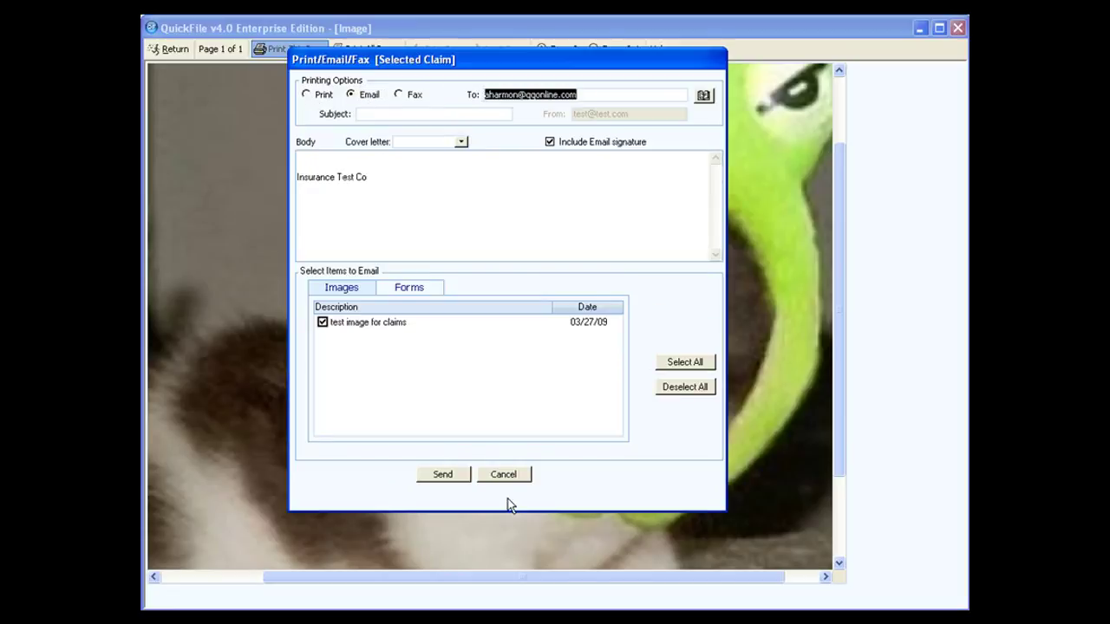
left_click(505, 477)
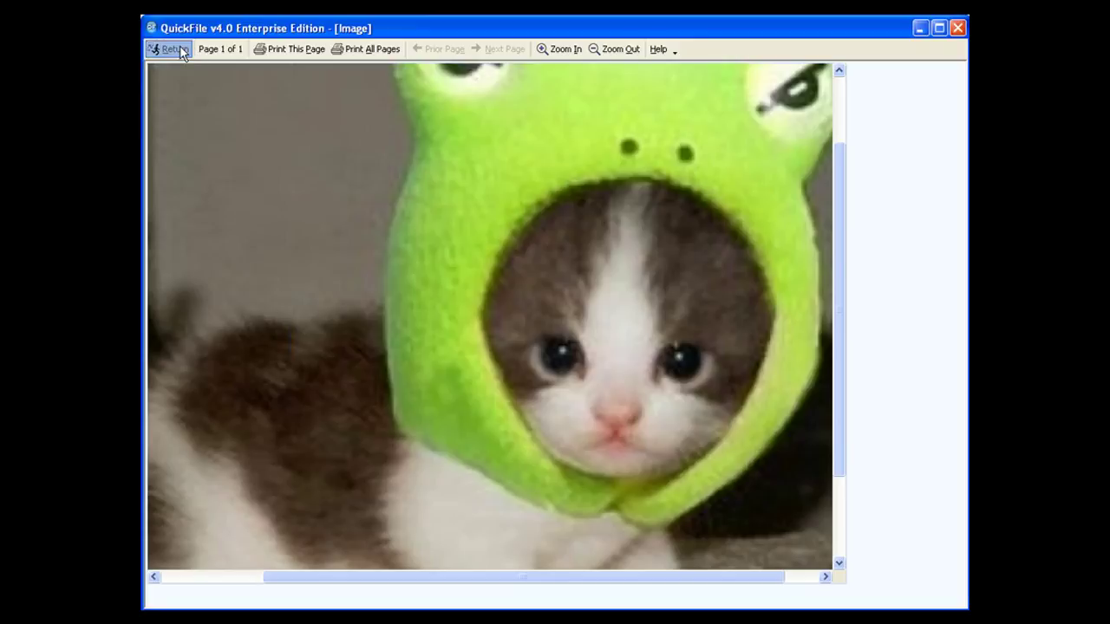
left_click(178, 50)
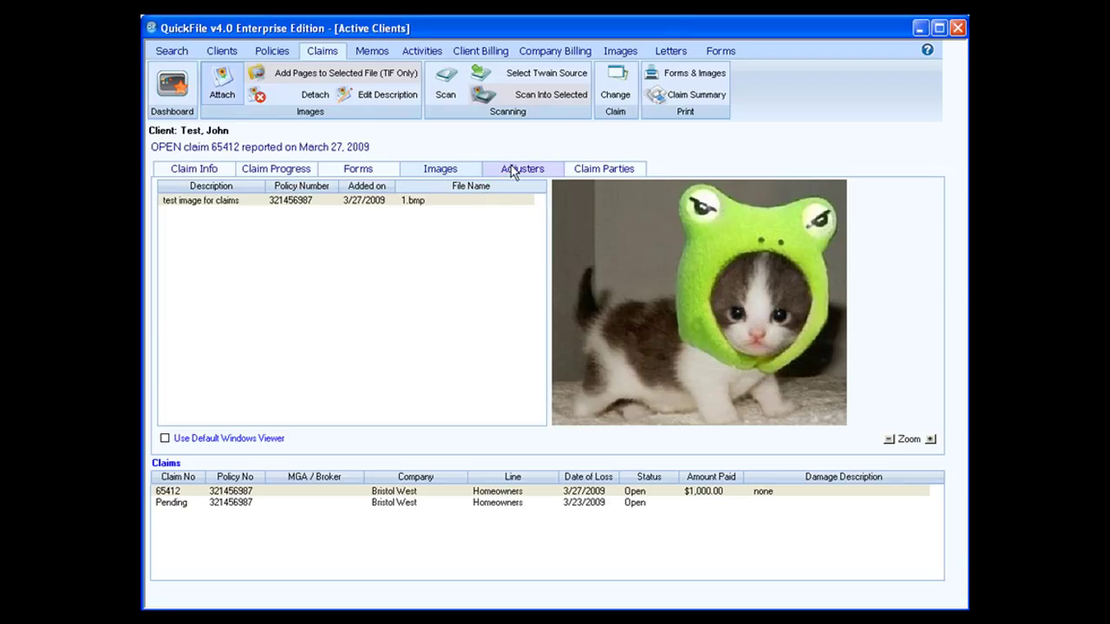
Start a new adjuster for the claim and enter the adjuster's name and company Adjuster R US
left_click(512, 170)
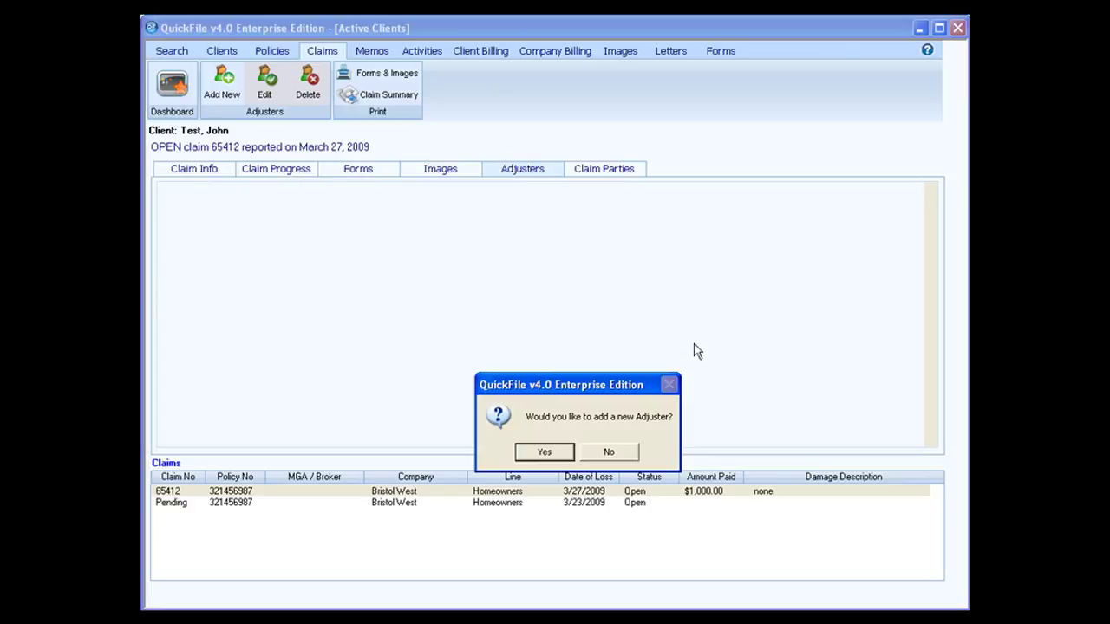
left_click(543, 453)
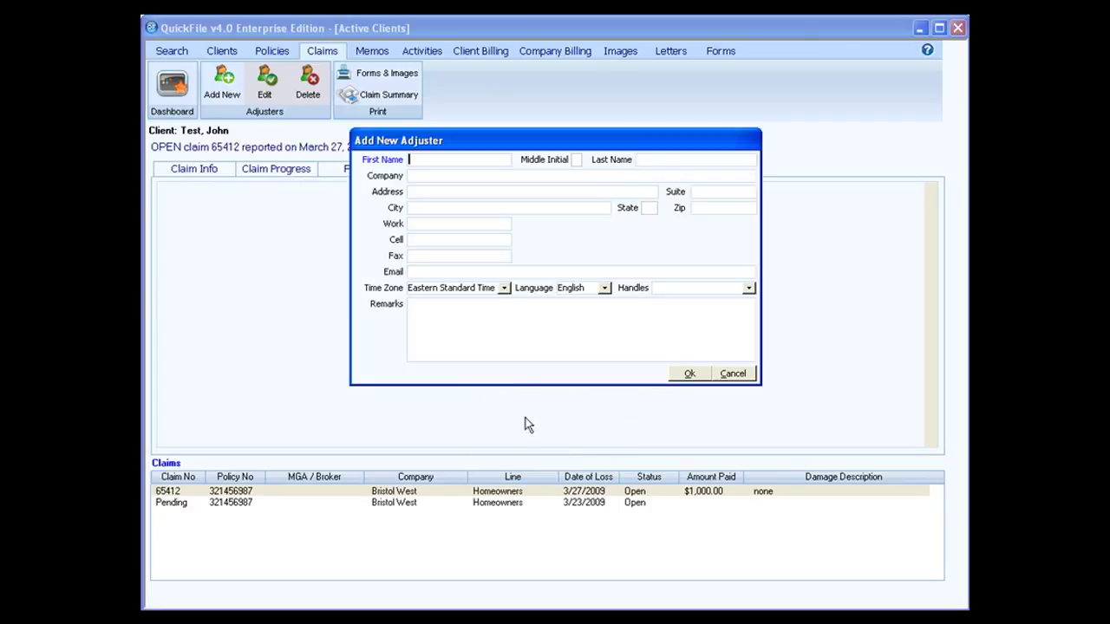
type("Test")
key("Tab")
key("Tab")
type("Adjuster")
key("Tab")
type("Adjuster R US")
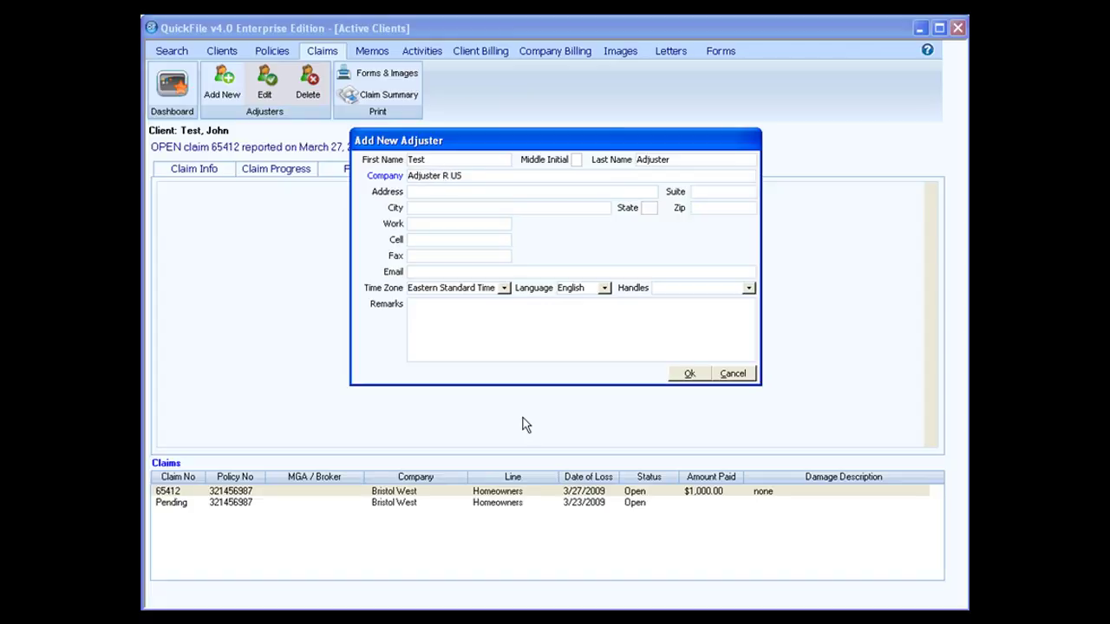
key("Tab")
Fill in the adjuster's street address, suite, city, state and zip code
key("Tab")
type("202")
key("Tab")
type("Ft")
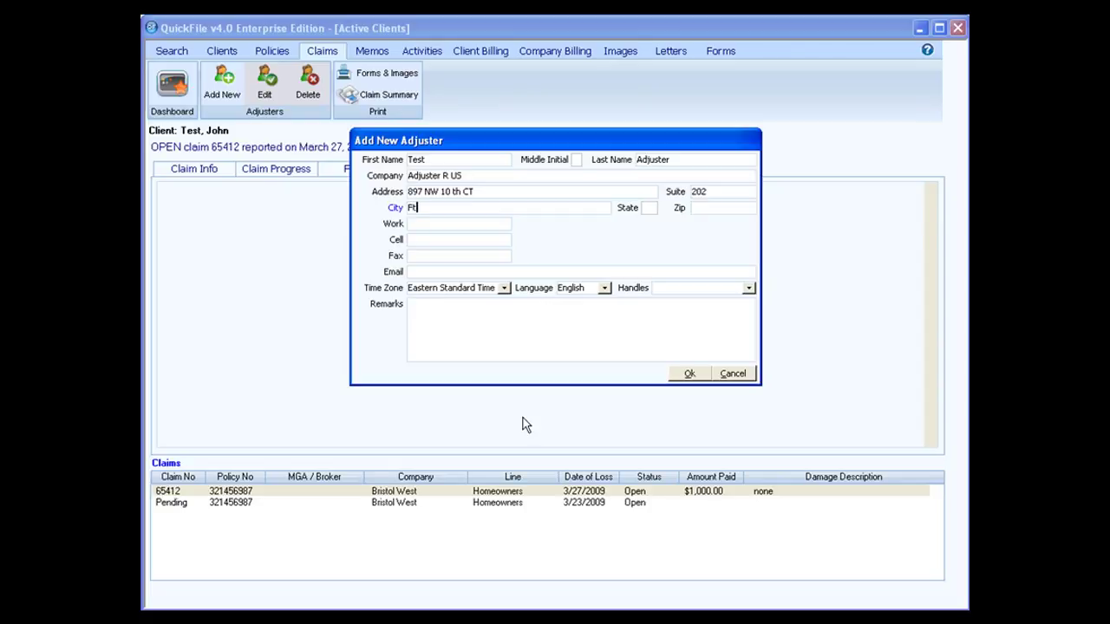
type(" Lauderdale")
key("Tab")
type("FL")
key("Tab")
type("33333")
Enter the adjuster's work phone, cell phone and e-mail address
key("Tab")
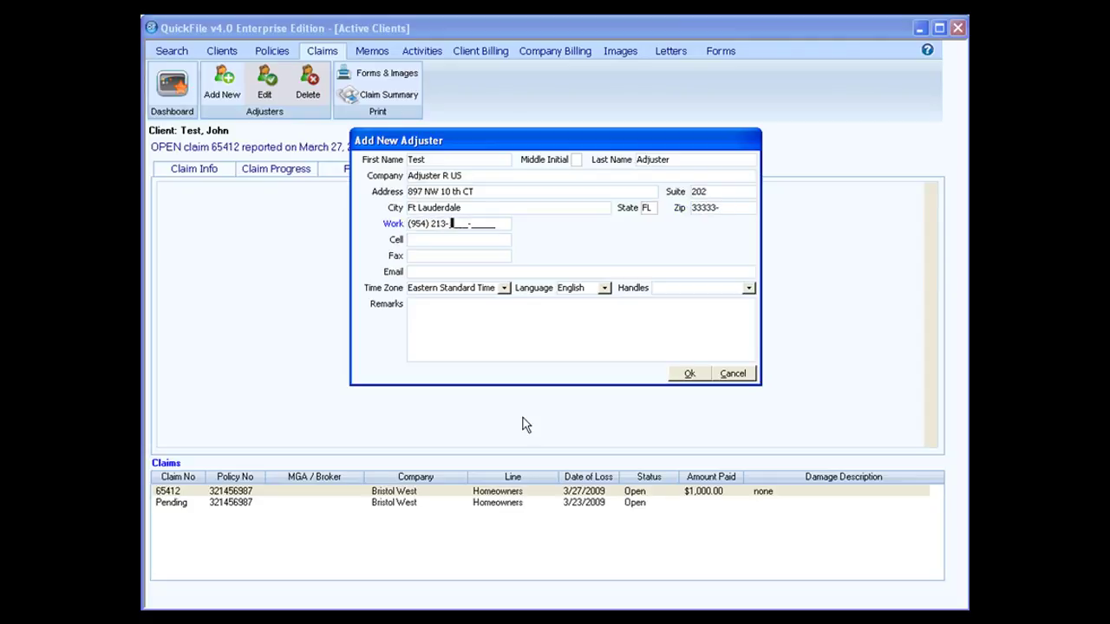
key("Tab")
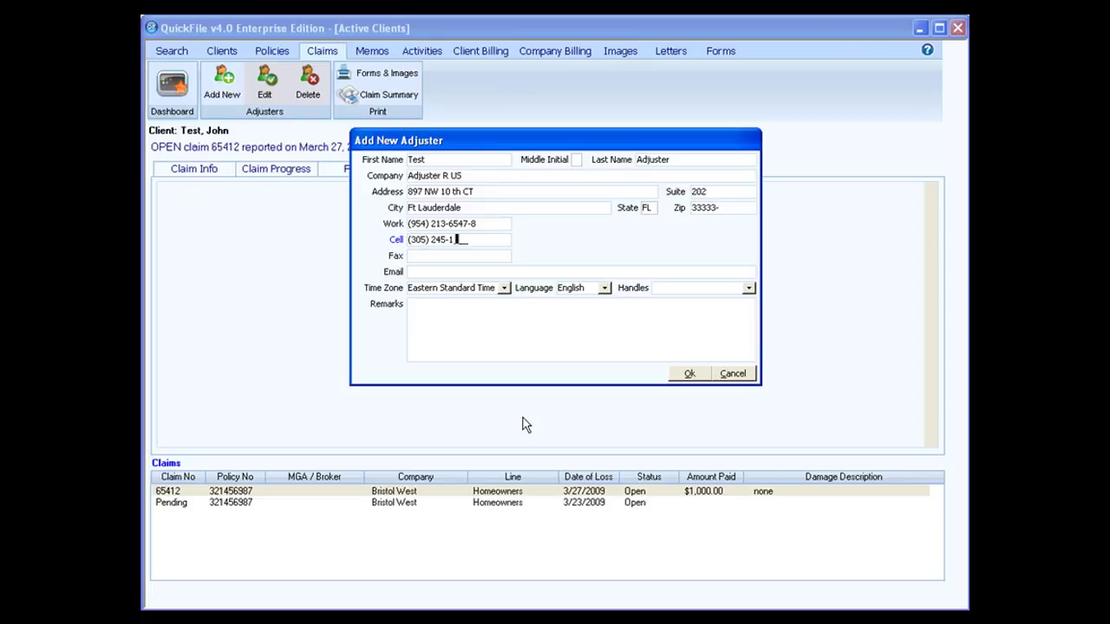
left_click(427, 272)
type("test @adjuster.")
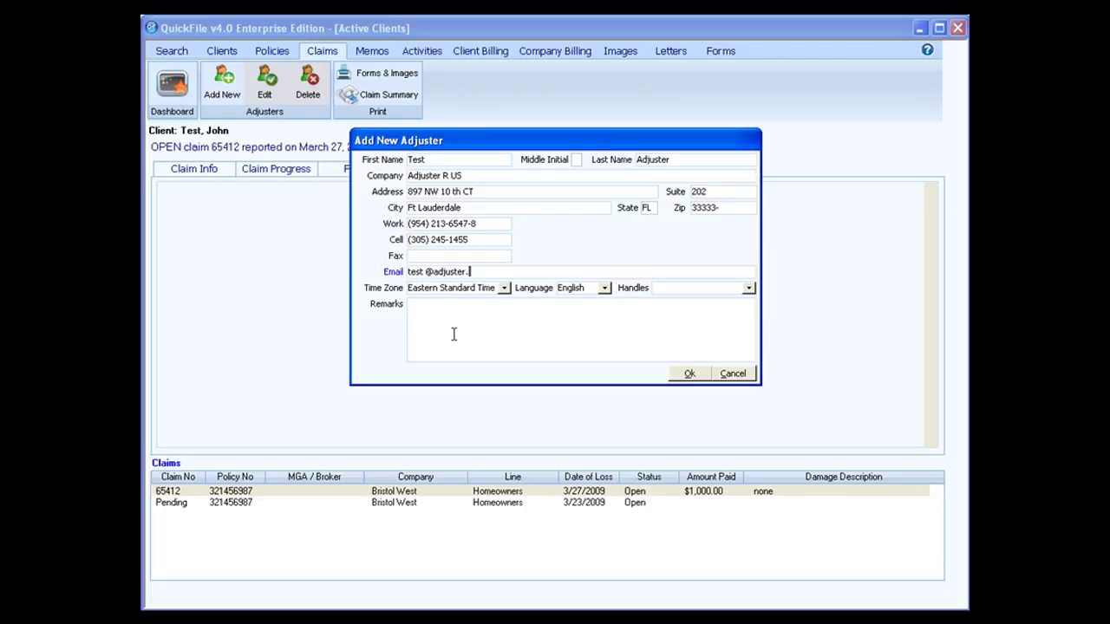
type("com")
Set the adjuster to English and Liability, add remark 'always try cell phone first', and save
left_click(609, 289)
left_click(609, 289)
left_click(748, 288)
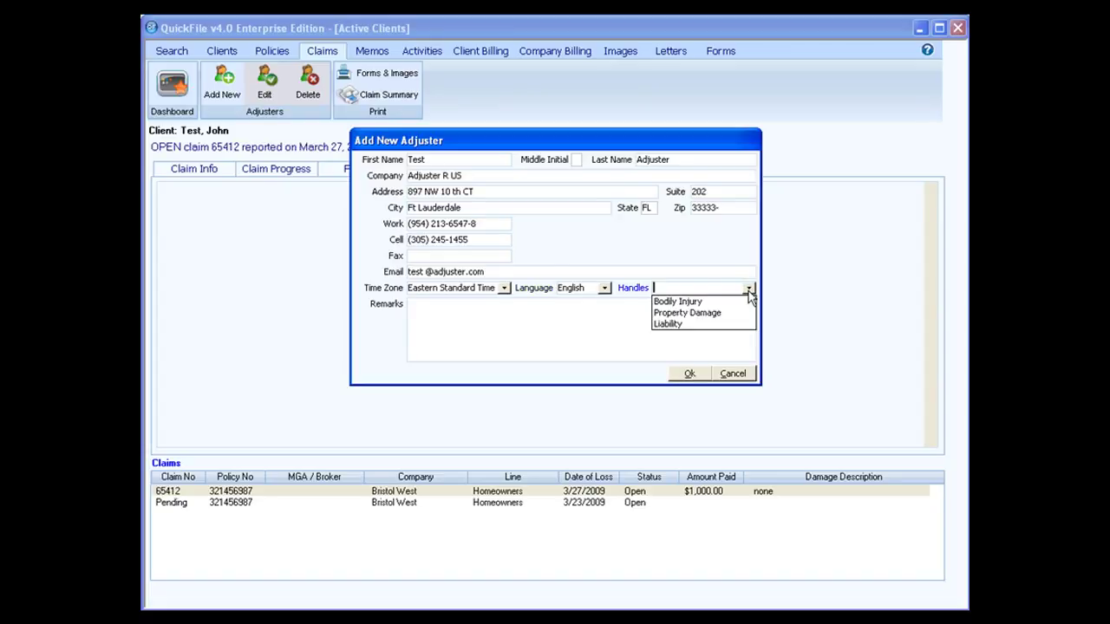
left_click(704, 323)
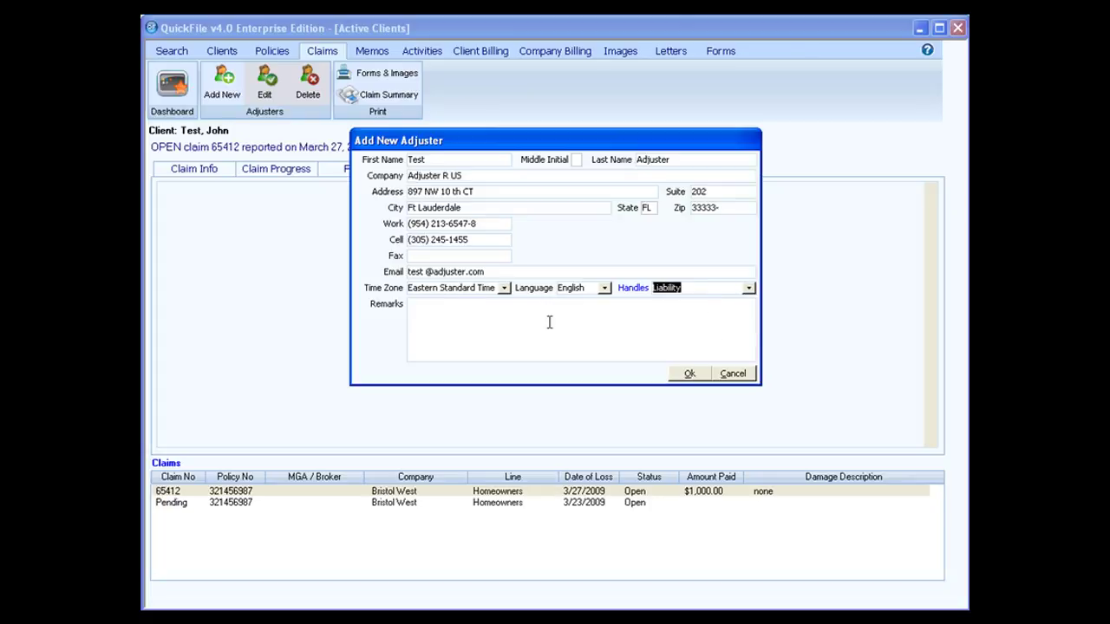
left_click(524, 323)
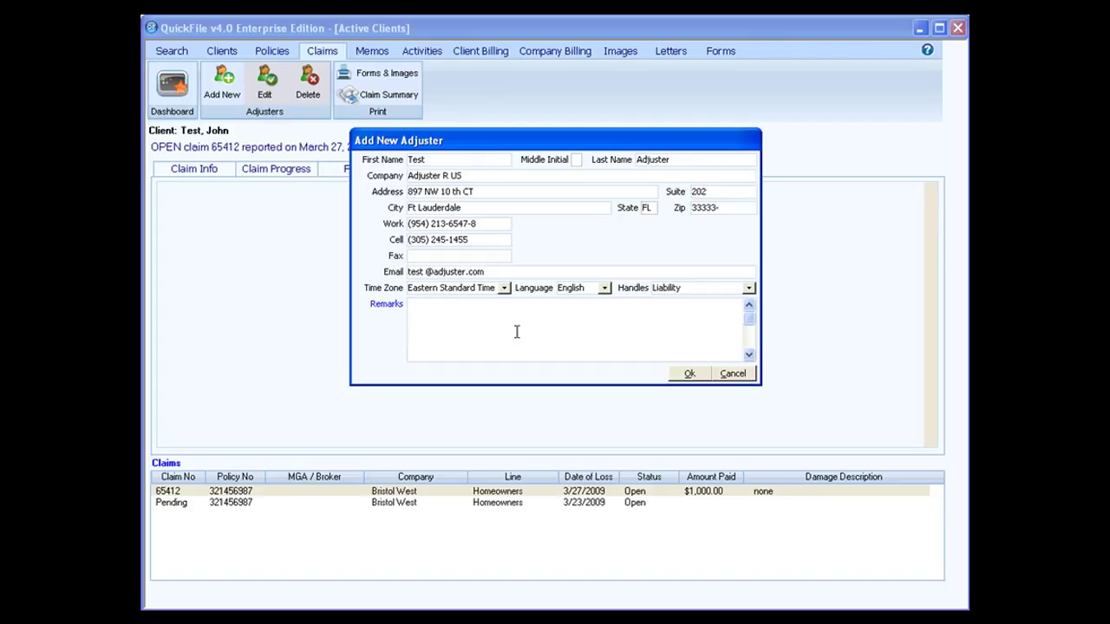
type("always try cell phone first")
left_click(691, 374)
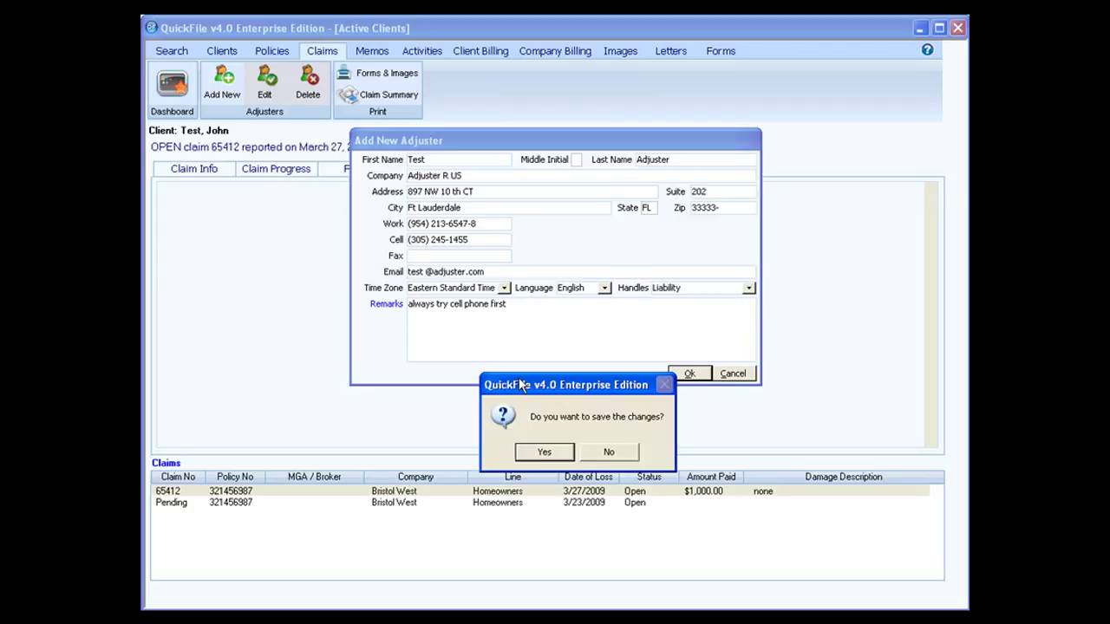
left_click(544, 453)
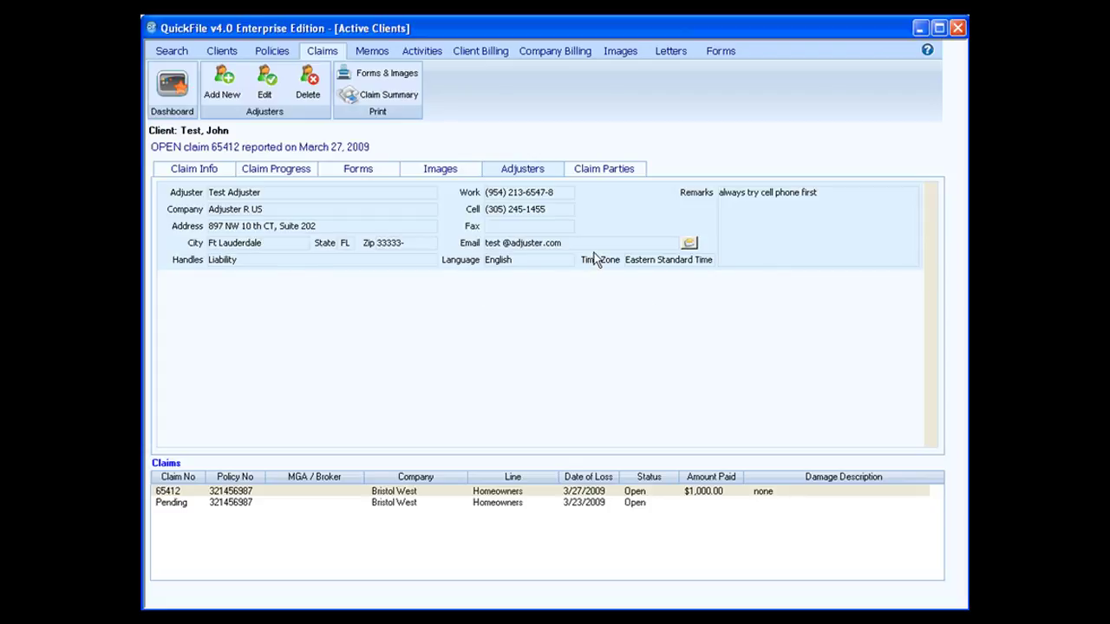
Start a new claim party for claim 65412 and enter the party's first and last names
left_click(594, 173)
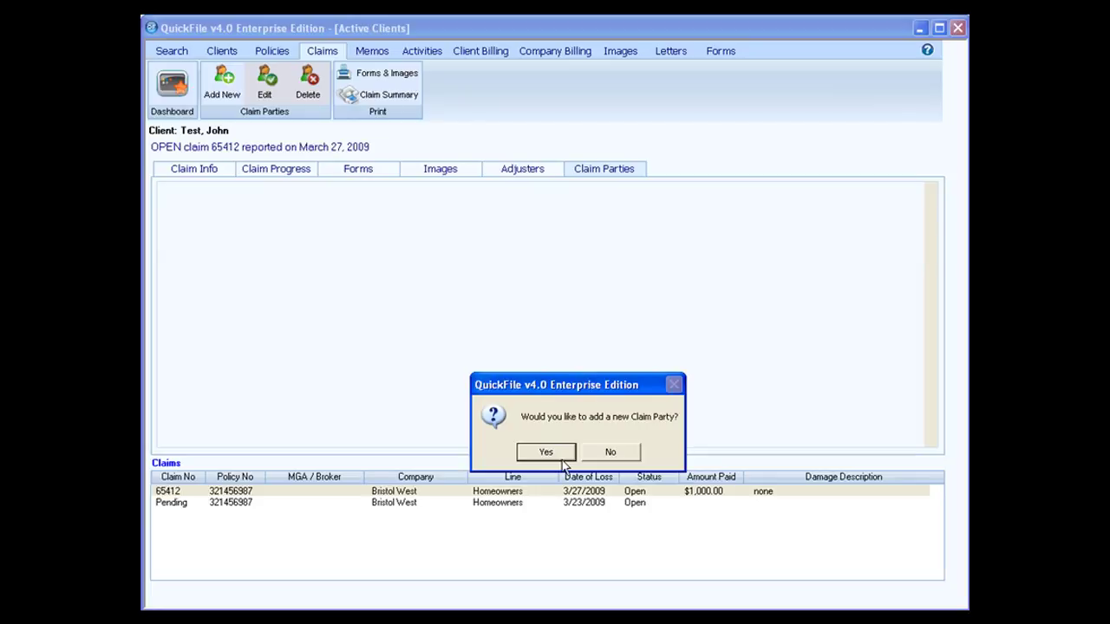
left_click(555, 454)
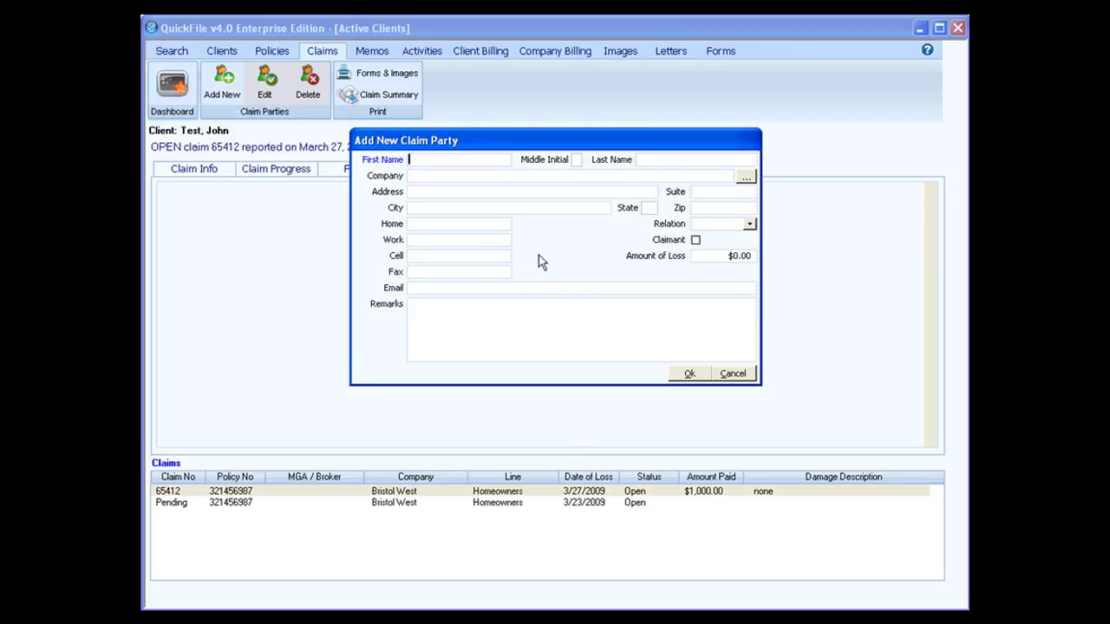
type("Party")
key("Tab")
type("Test")
key("Tab")
key("Tab")
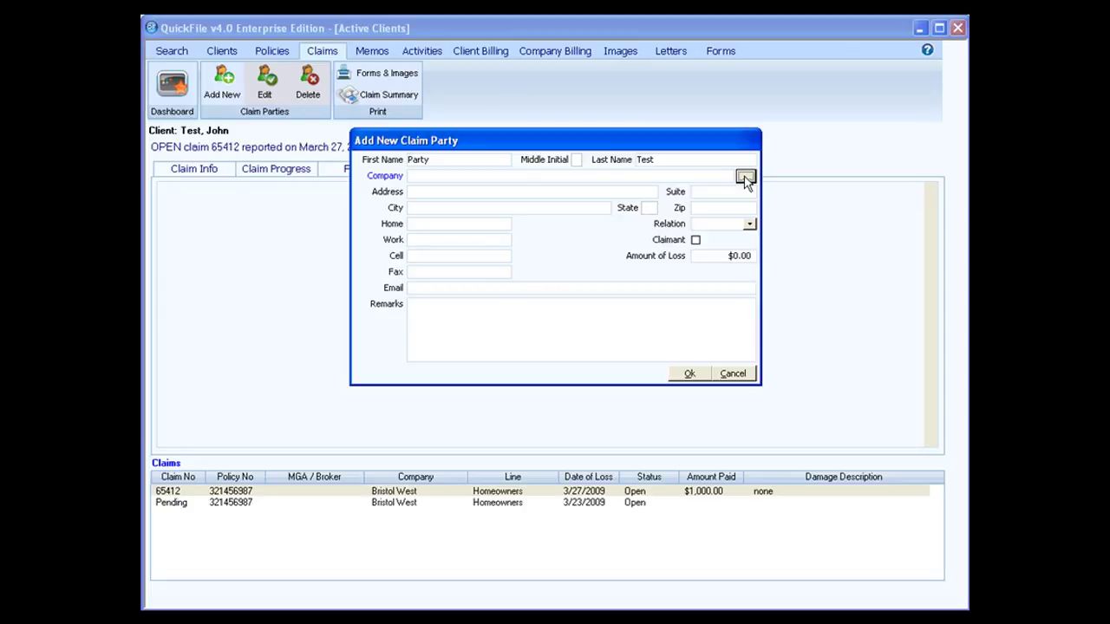
Set the party's company to A.R.A. Casualty from the Rolodex and enter the home phone number
left_click(745, 177)
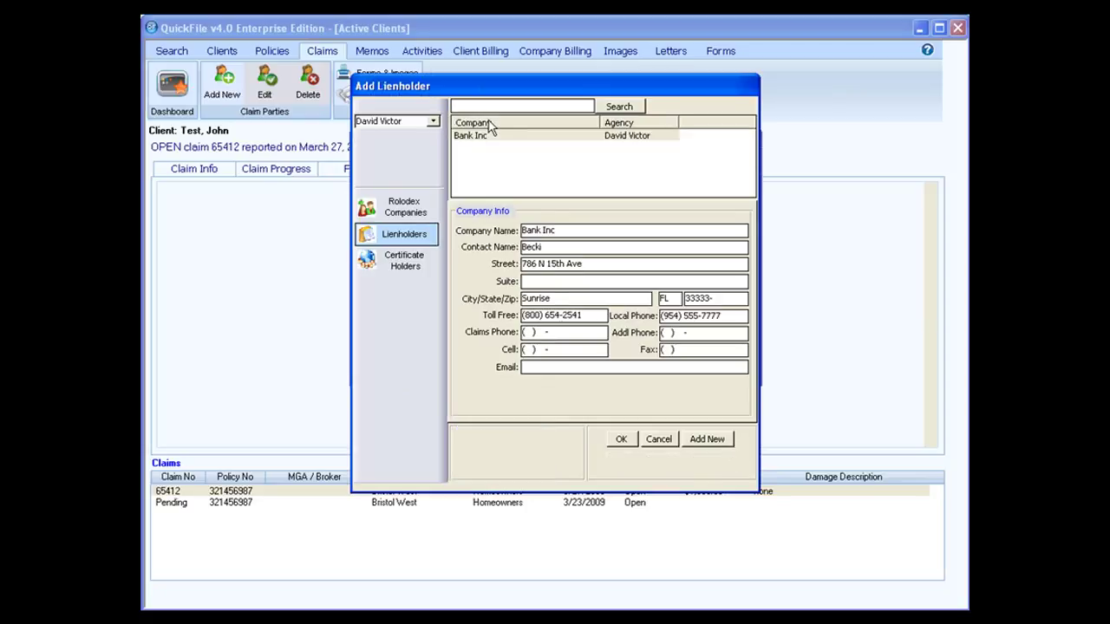
left_click(425, 210)
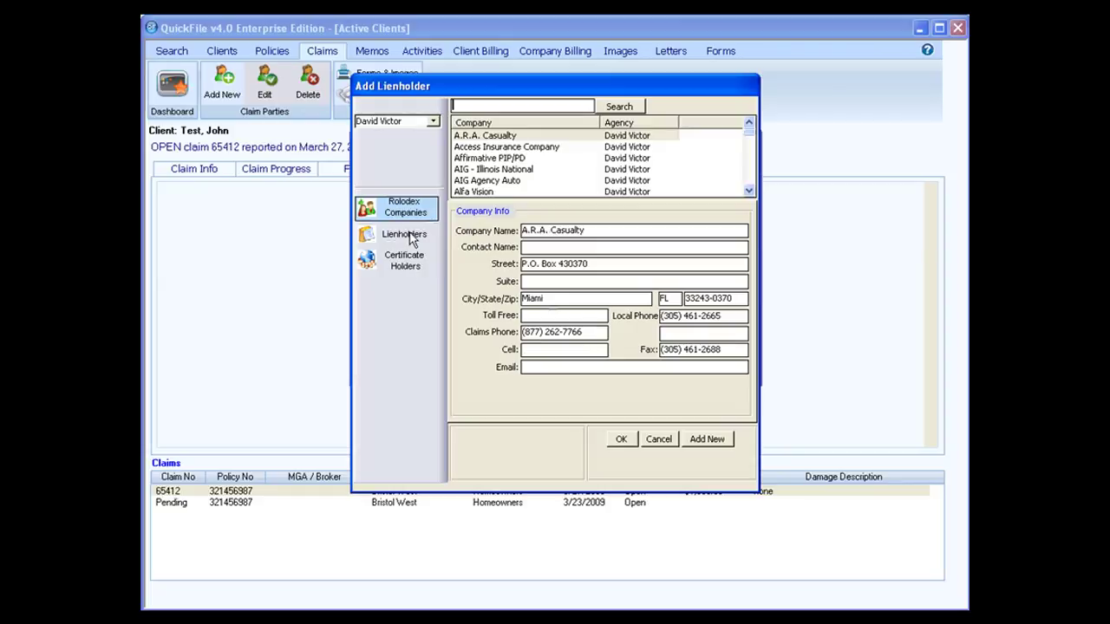
left_click(480, 141)
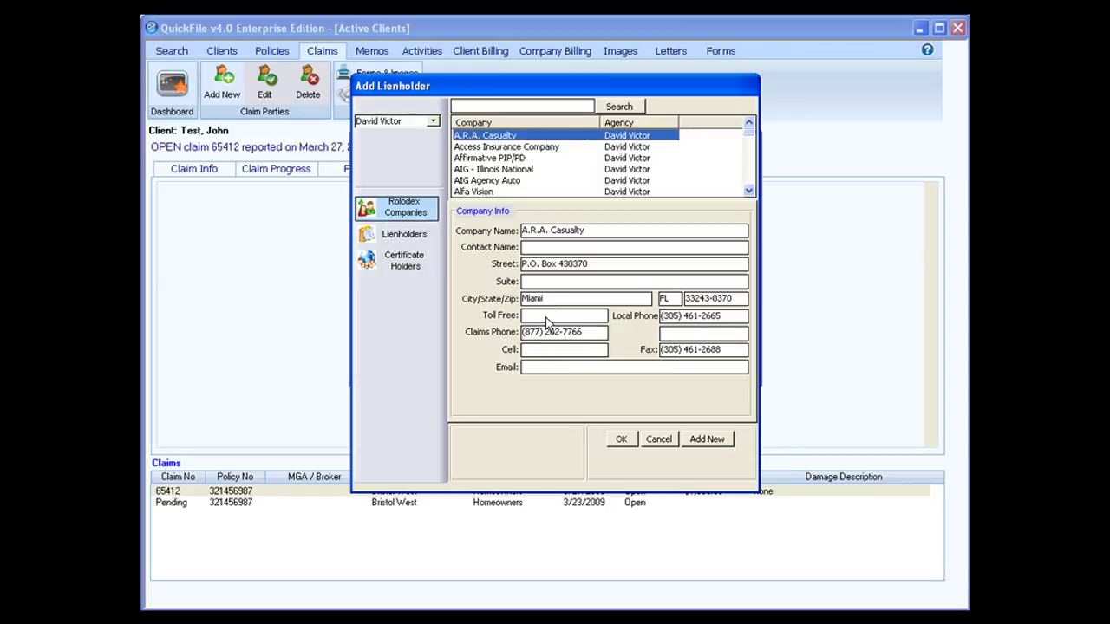
left_click(621, 438)
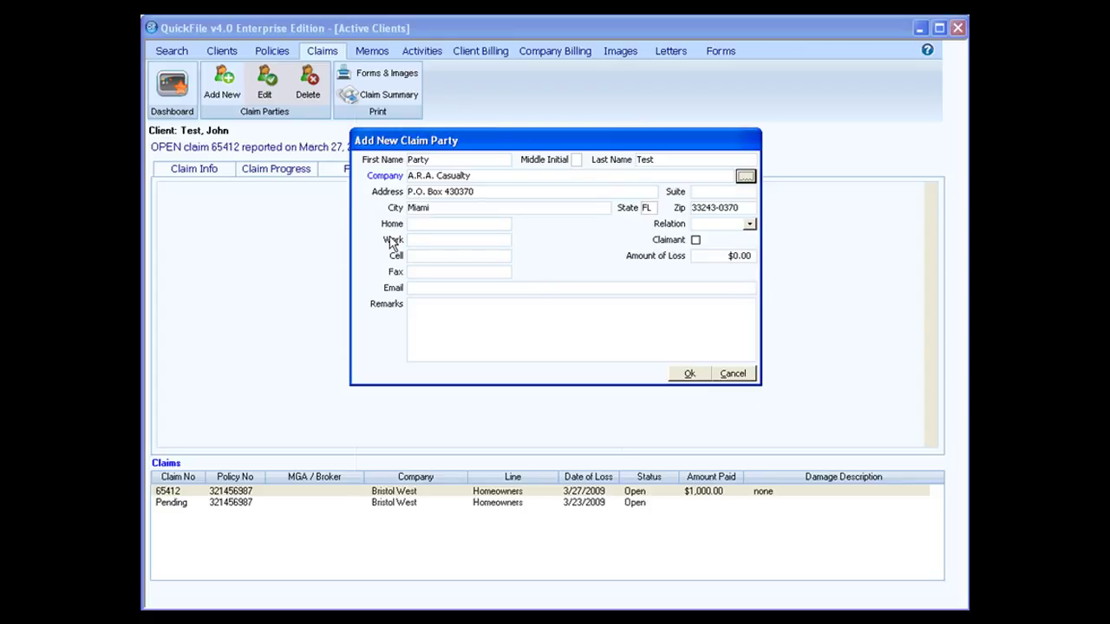
left_click(439, 222)
left_click(428, 228)
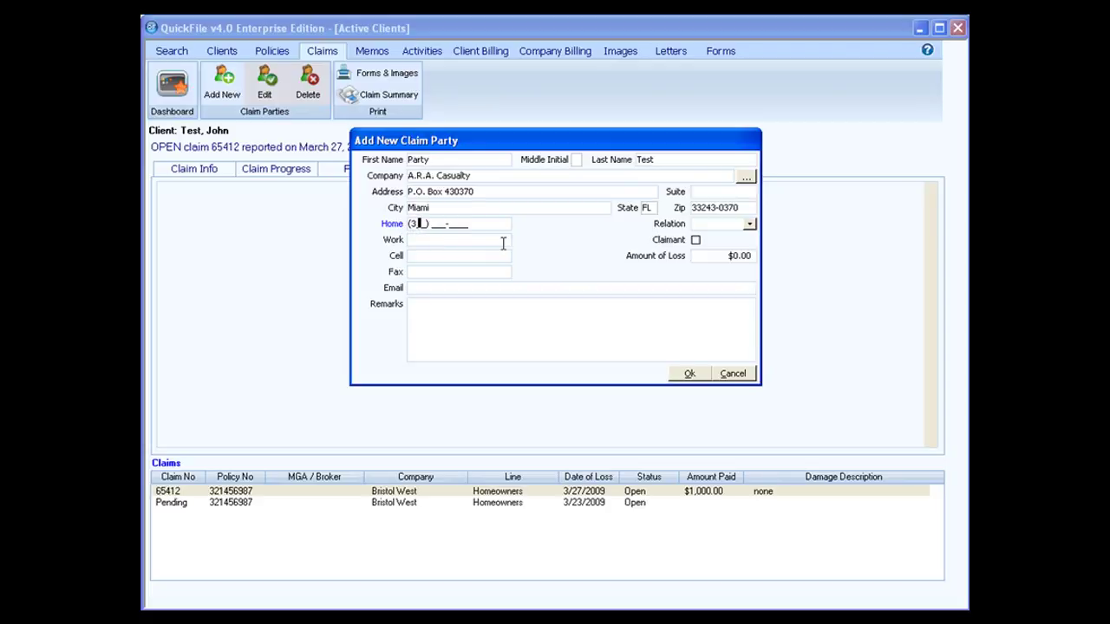
Set relation to Self, mark the party as claimant with $500.00 loss, and save it
left_click(749, 224)
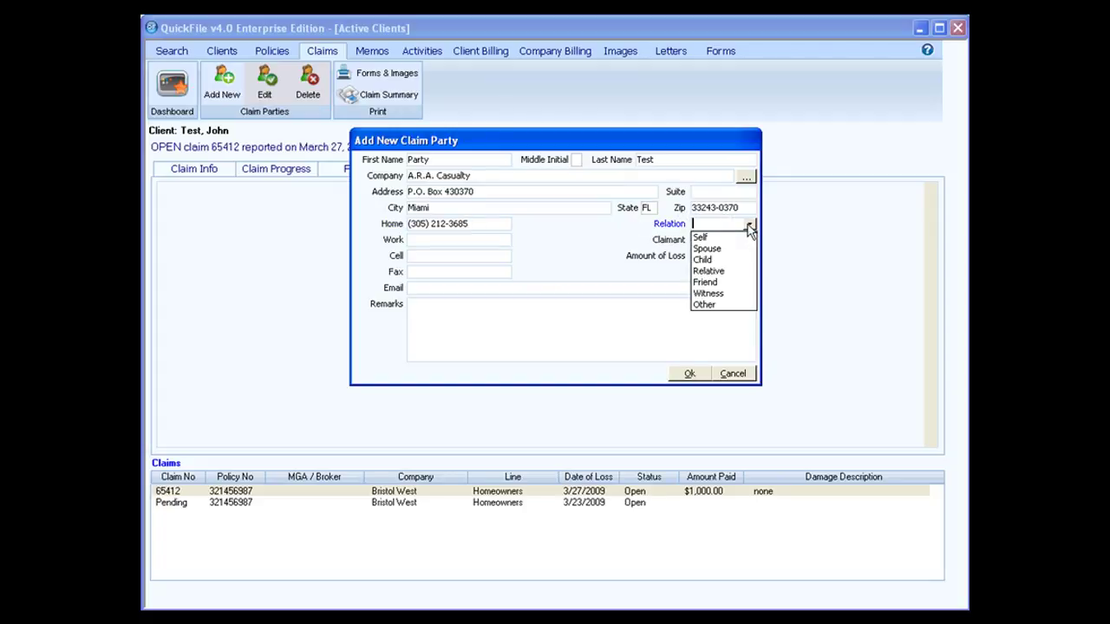
left_click(714, 239)
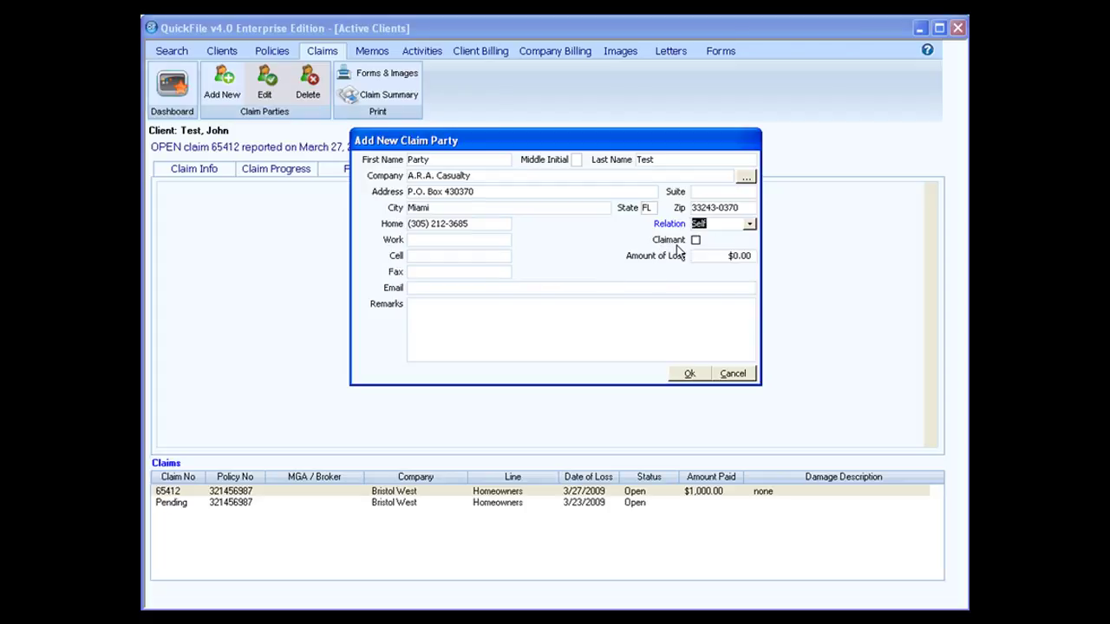
left_click(696, 240)
left_click_drag(726, 255, 751, 257)
type("500.00")
left_click(511, 291)
left_click(452, 313)
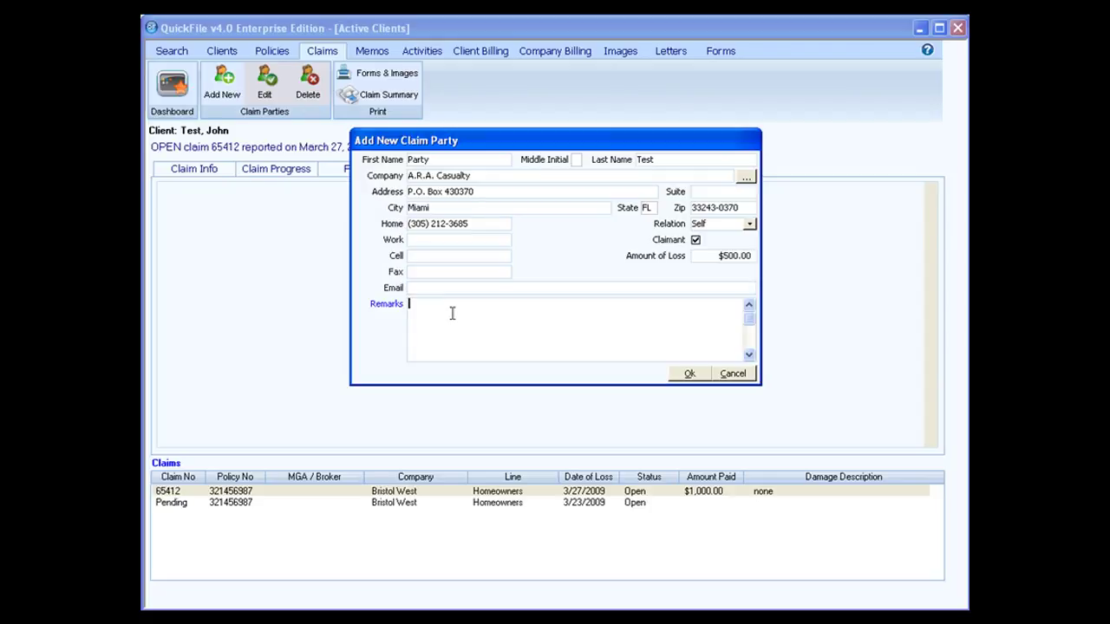
left_click(689, 376)
left_click(551, 450)
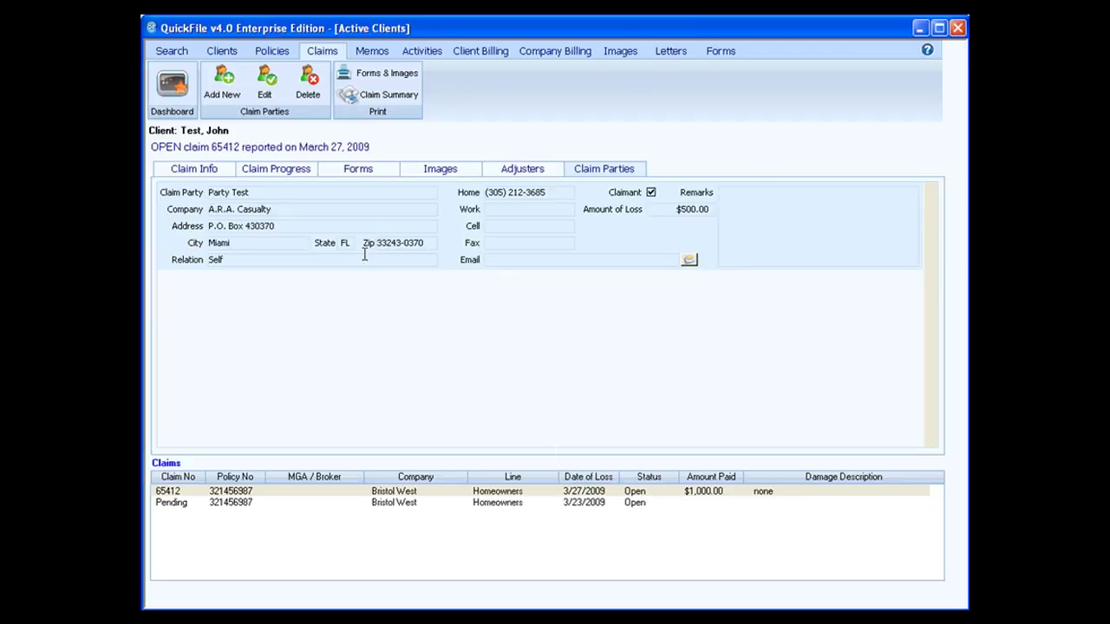
left_click(228, 94)
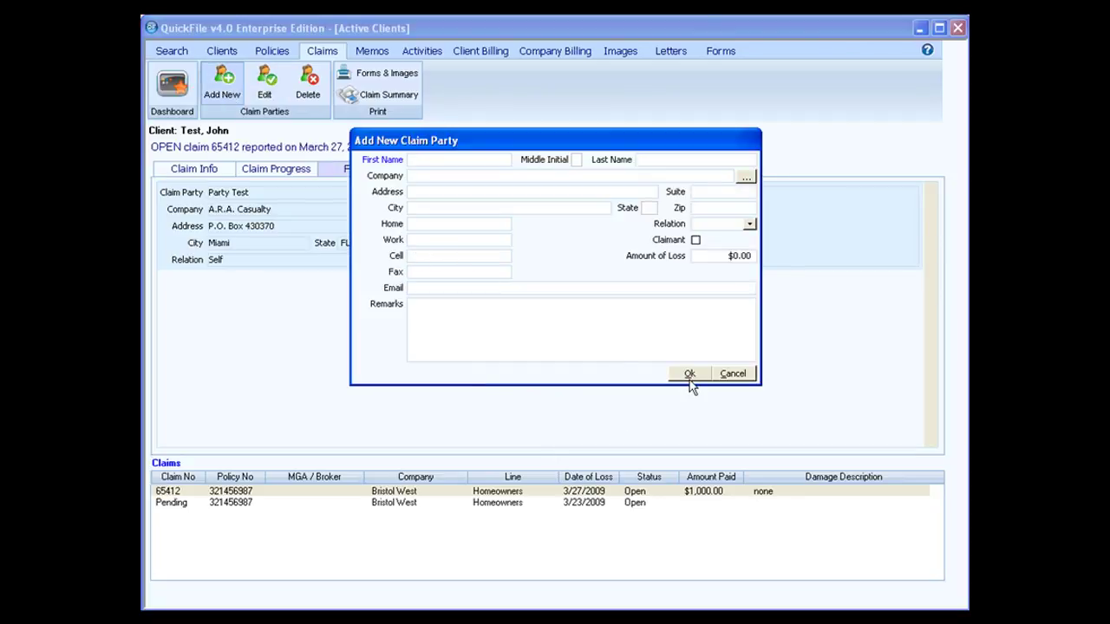
left_click(749, 224)
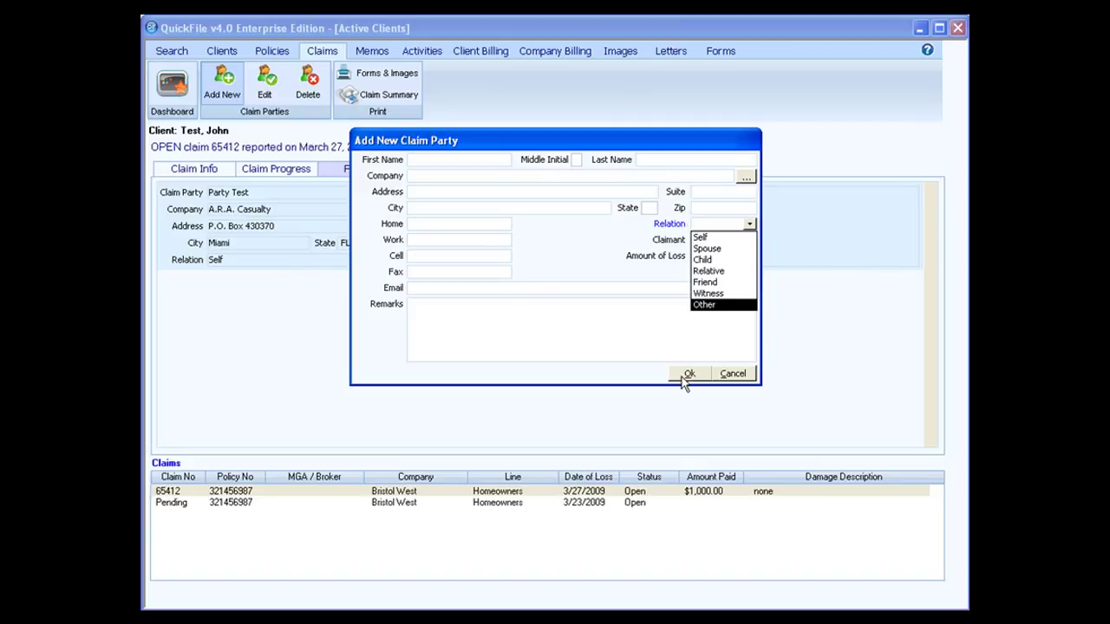
left_click(731, 374)
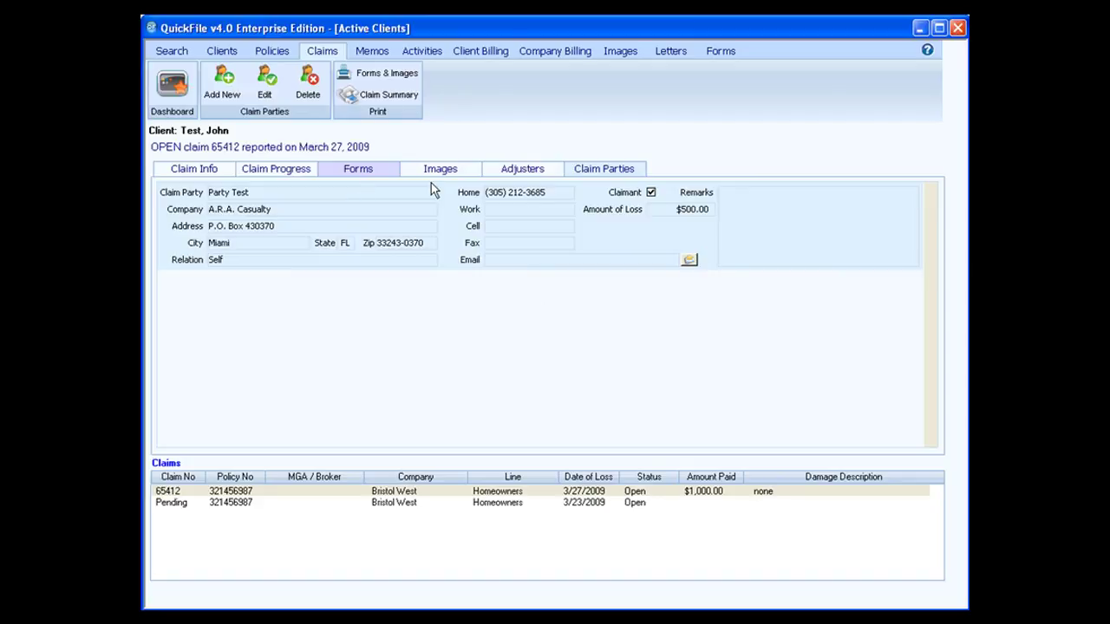
left_click(266, 91)
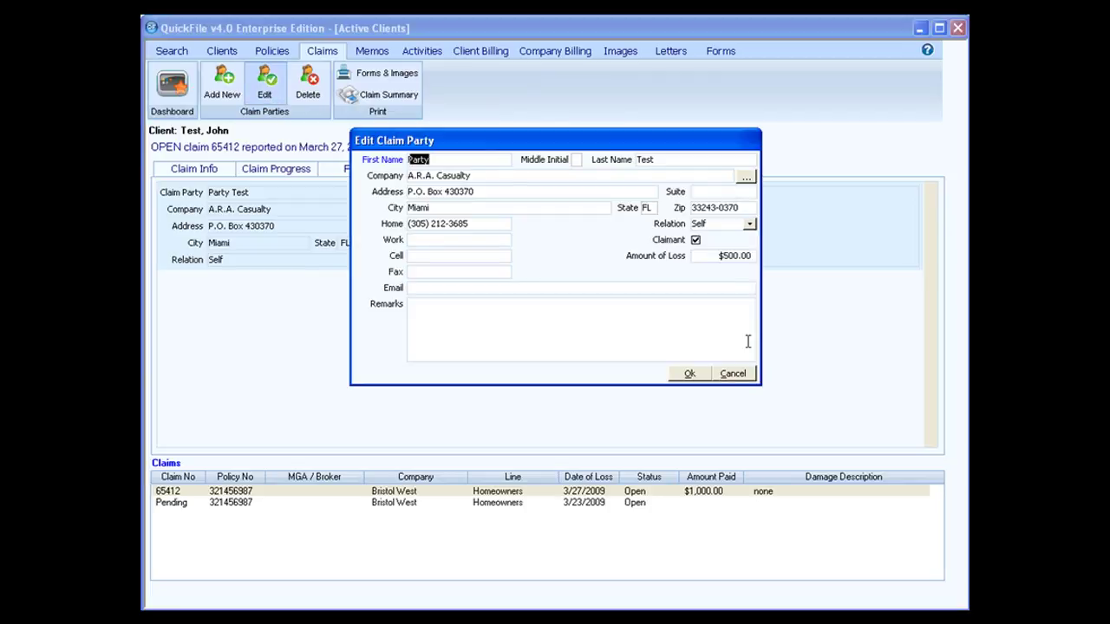
left_click(733, 373)
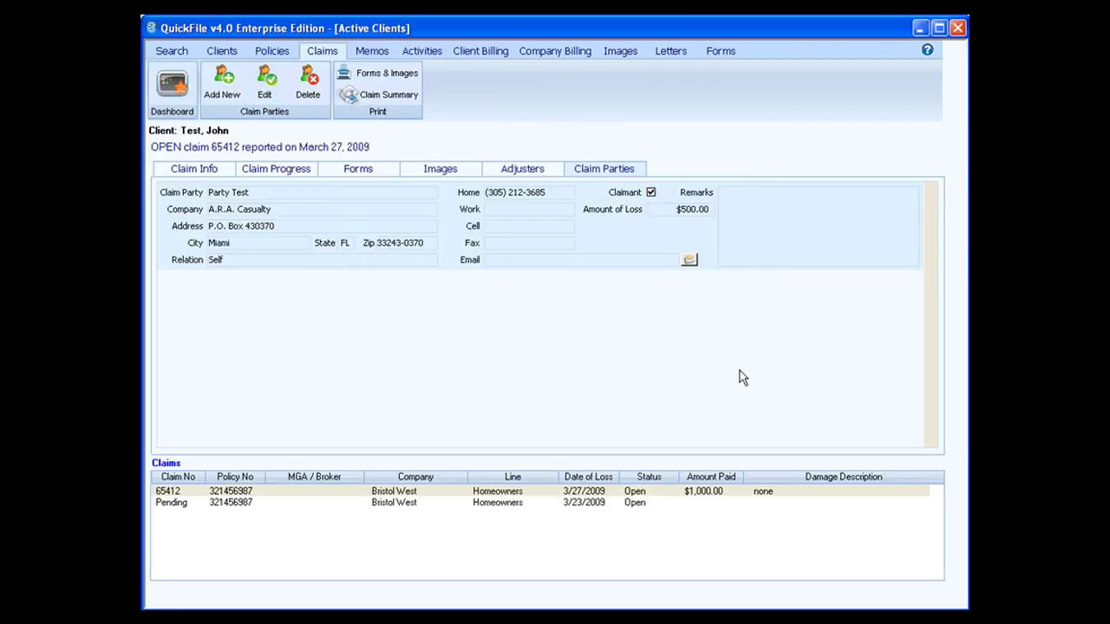
left_click(308, 94)
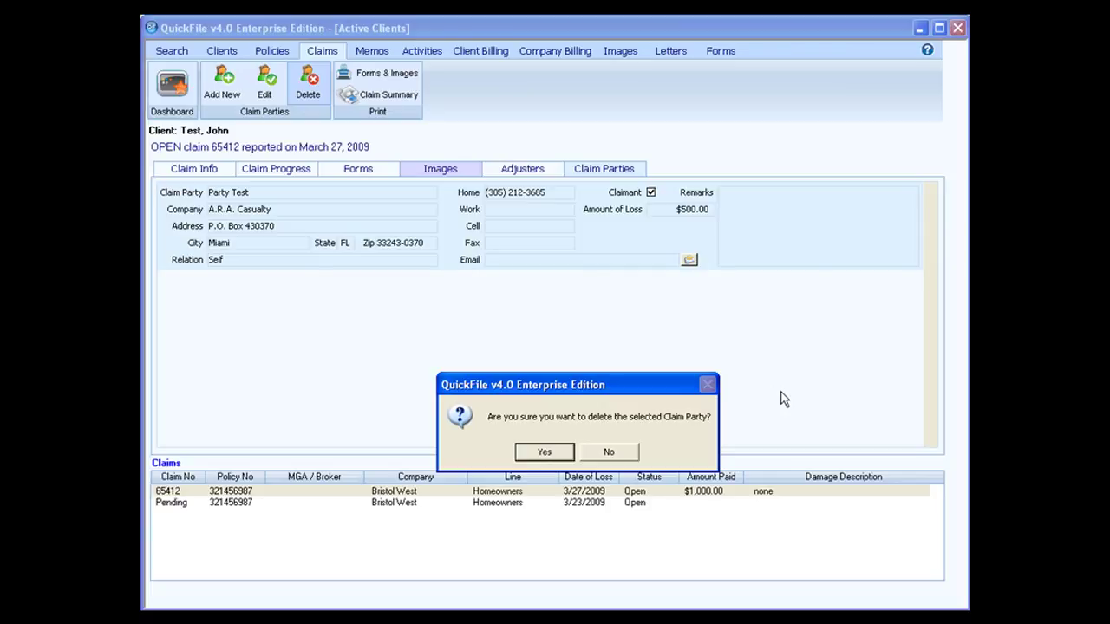
left_click(620, 454)
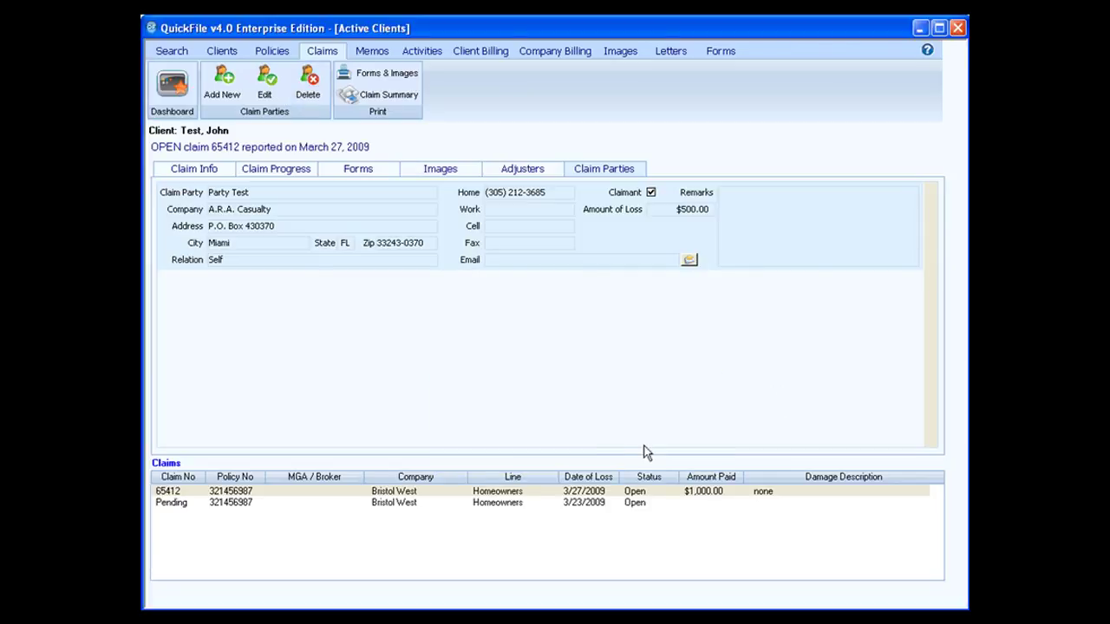
left_click(390, 78)
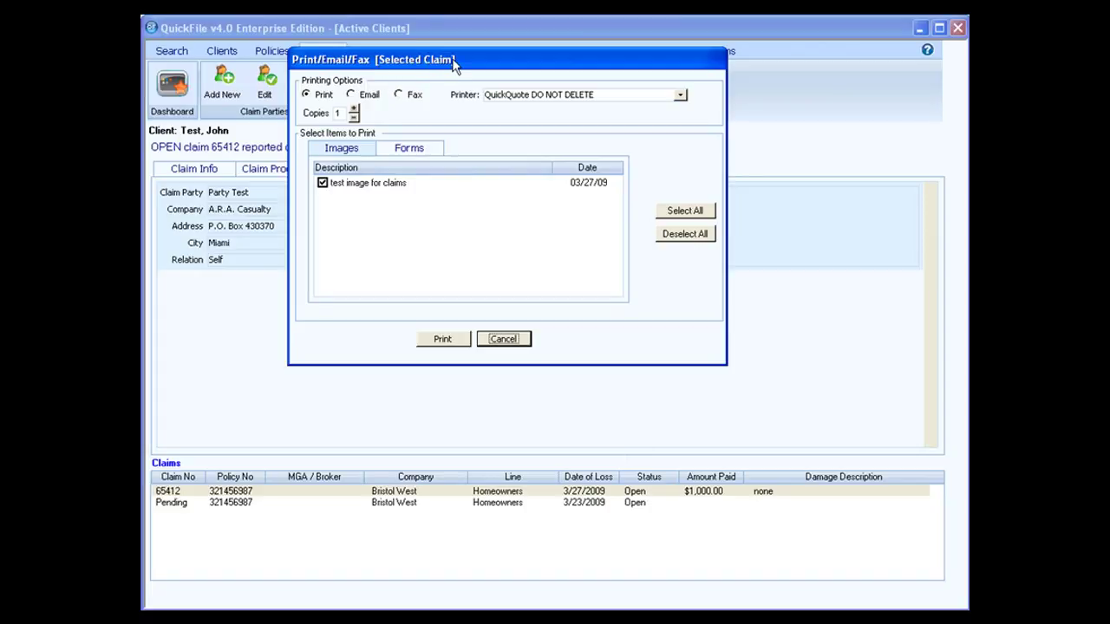
left_click_drag(453, 66, 654, 73)
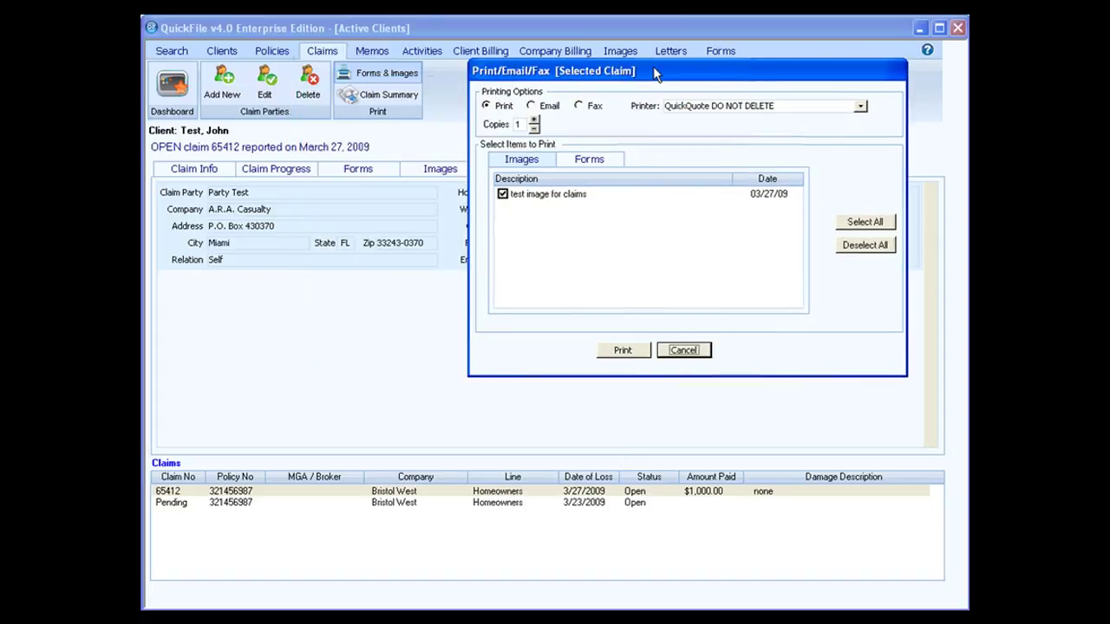
left_click(684, 349)
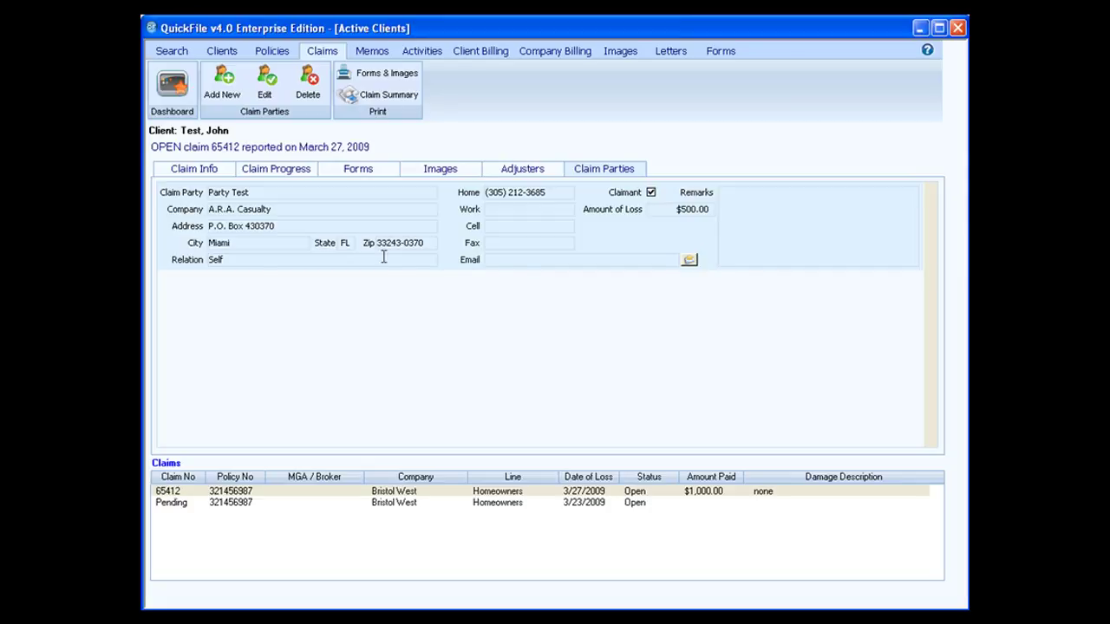
Review claim 65412's Claim Summary report, zooming and scrolling through it, then return to the claim page
left_click(394, 98)
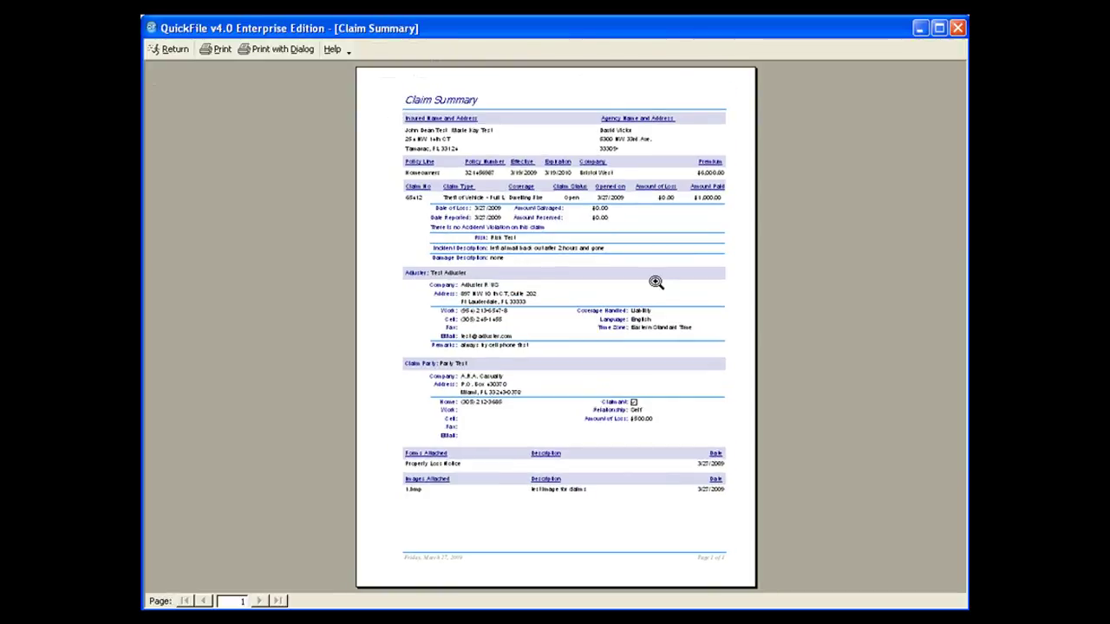
left_click(662, 274)
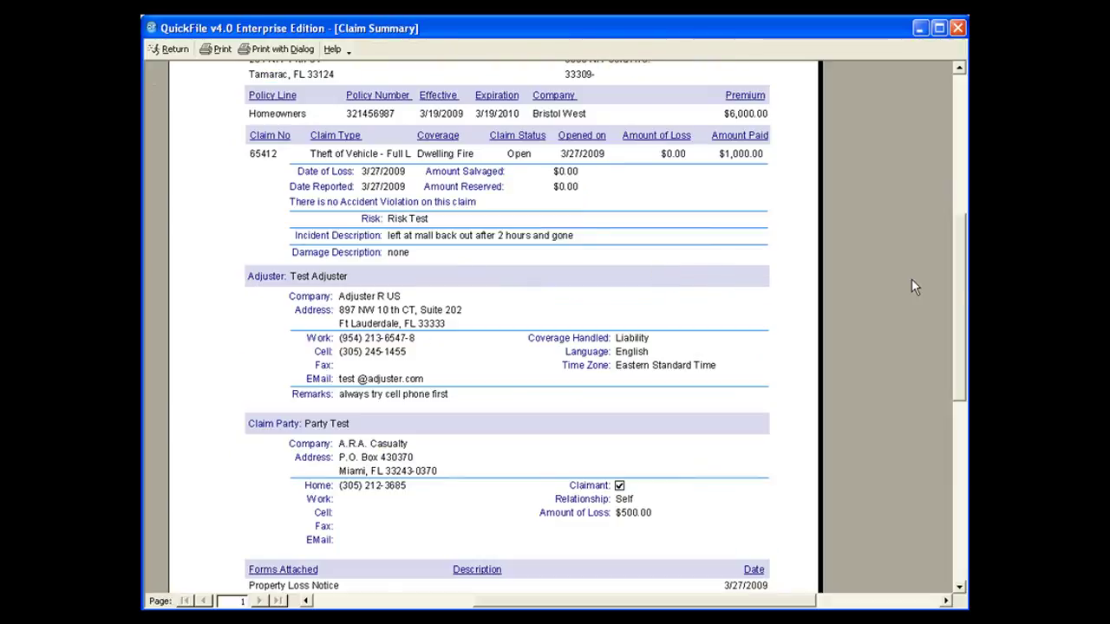
left_click_drag(959, 286, 957, 240)
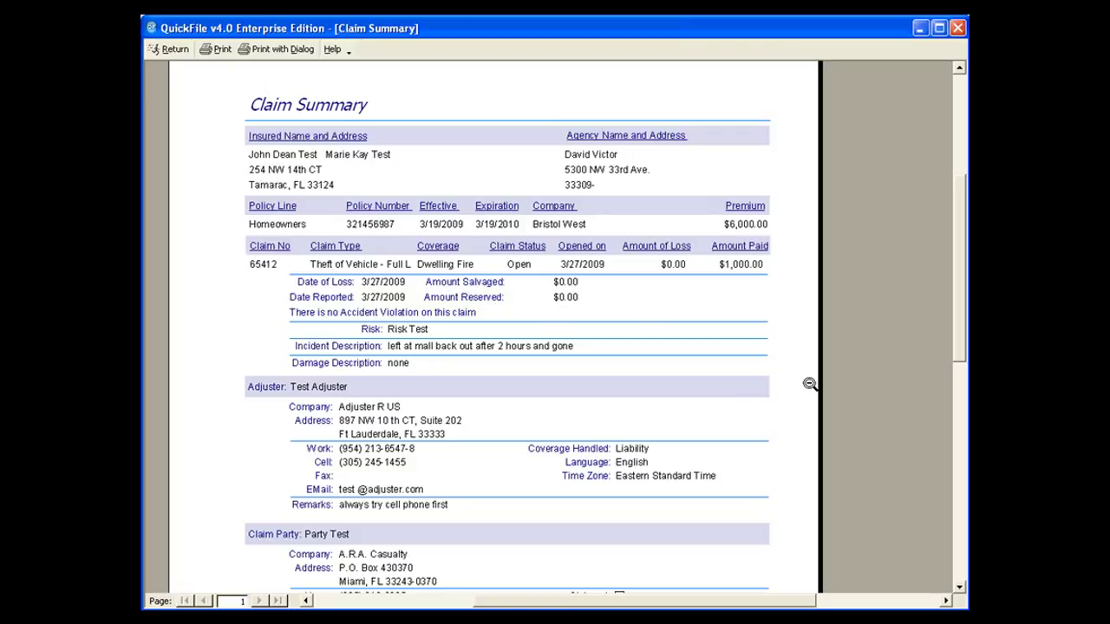
left_click_drag(960, 336, 961, 440)
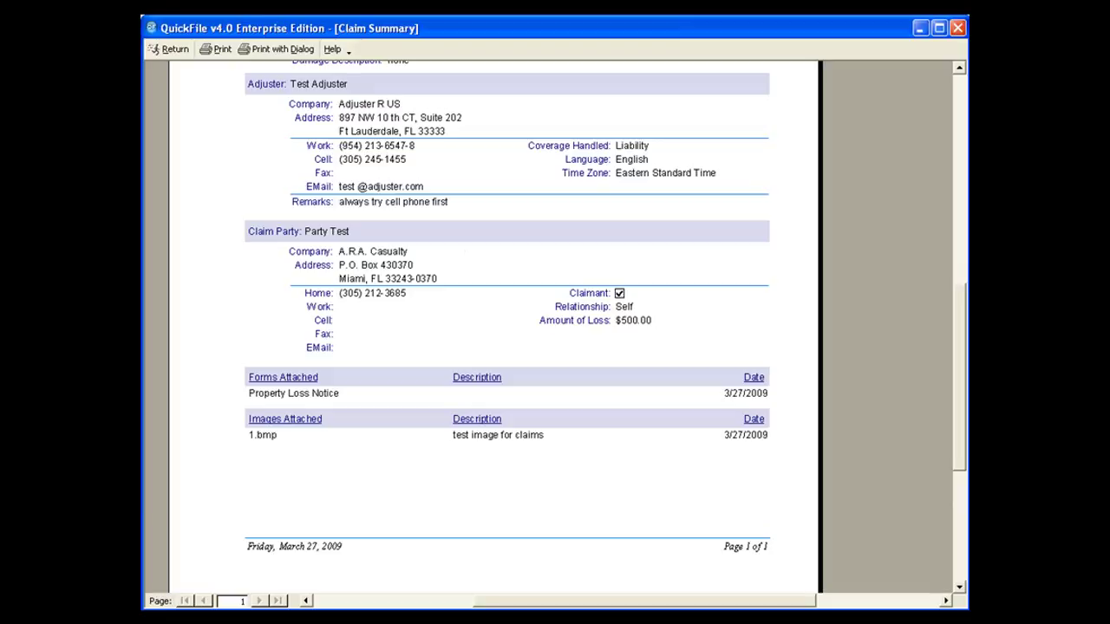
left_click_drag(964, 404, 957, 327)
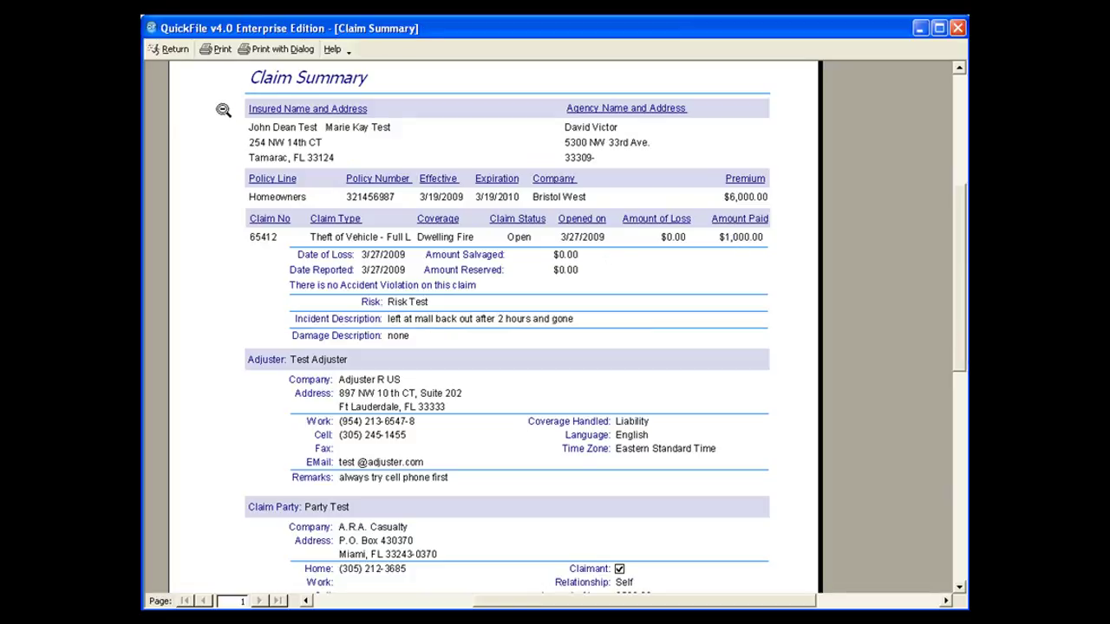
left_click(172, 52)
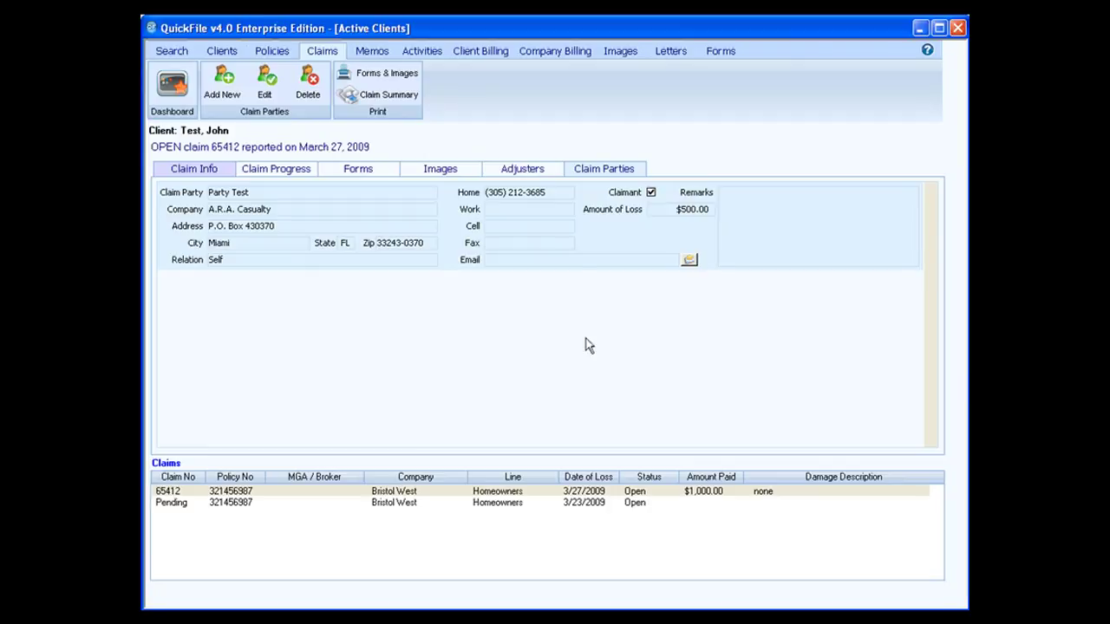
Change the Pending claim's number to 555 and record the memo 'changed claim number'
left_click(213, 172)
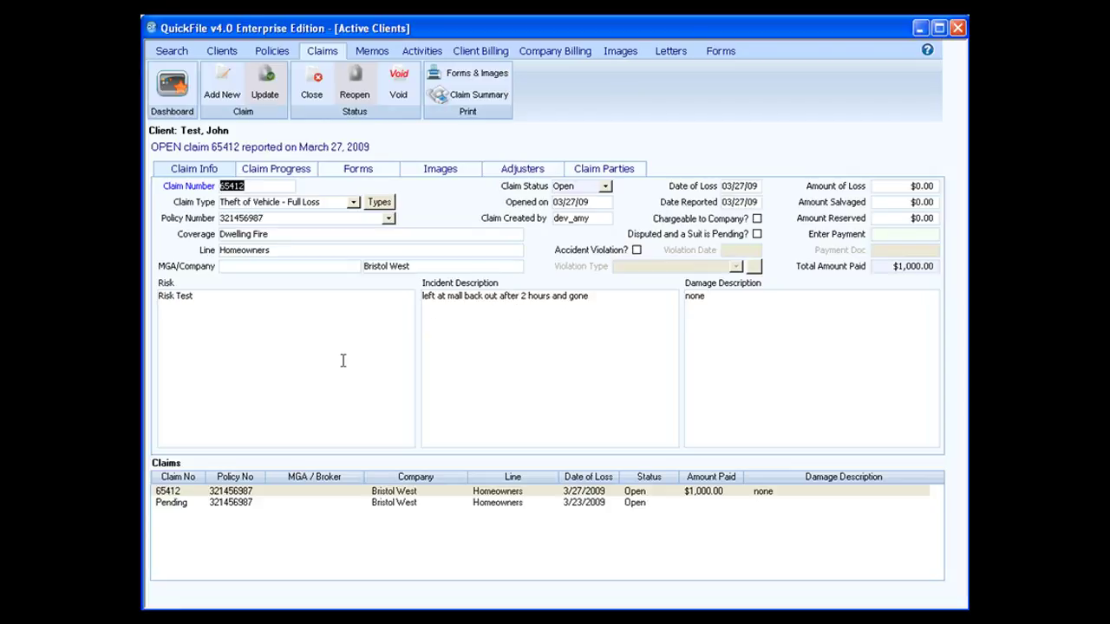
left_click(246, 507)
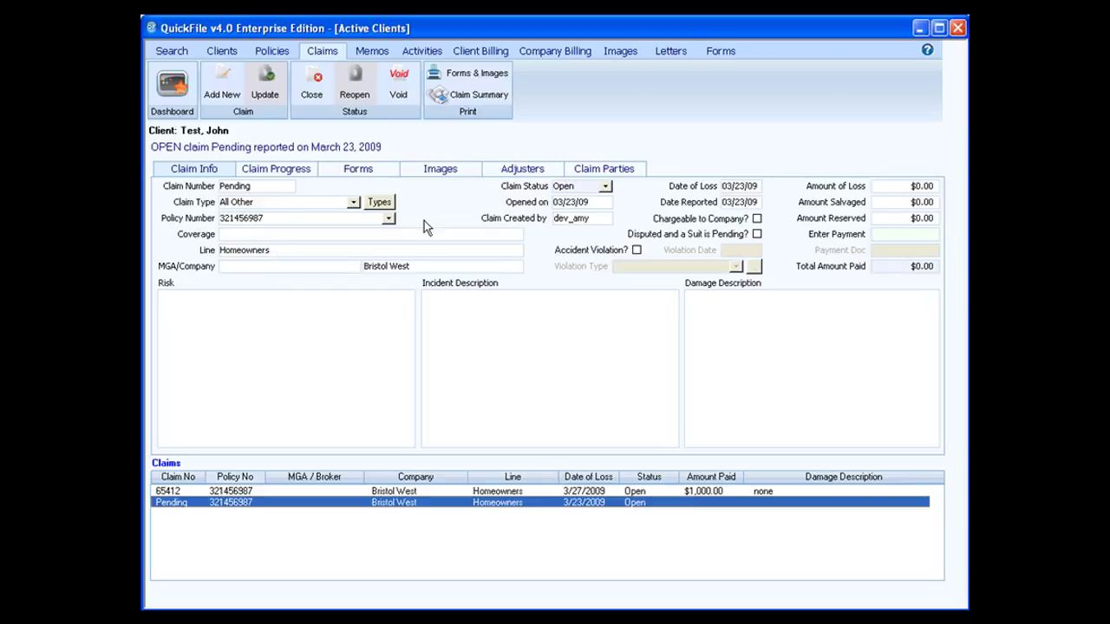
double_click(277, 185)
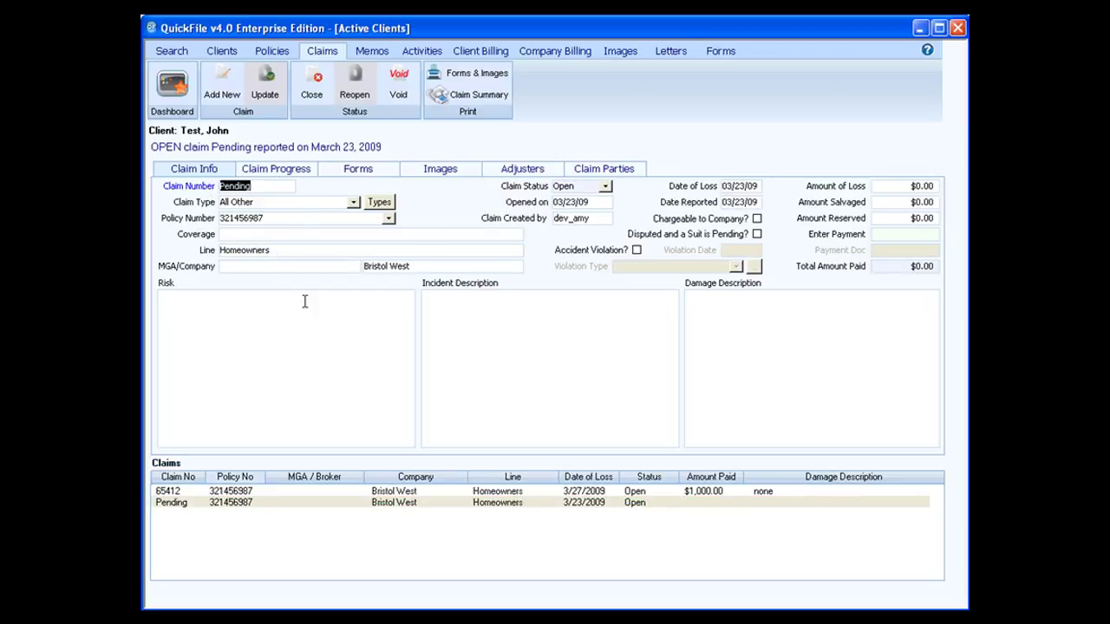
type("555")
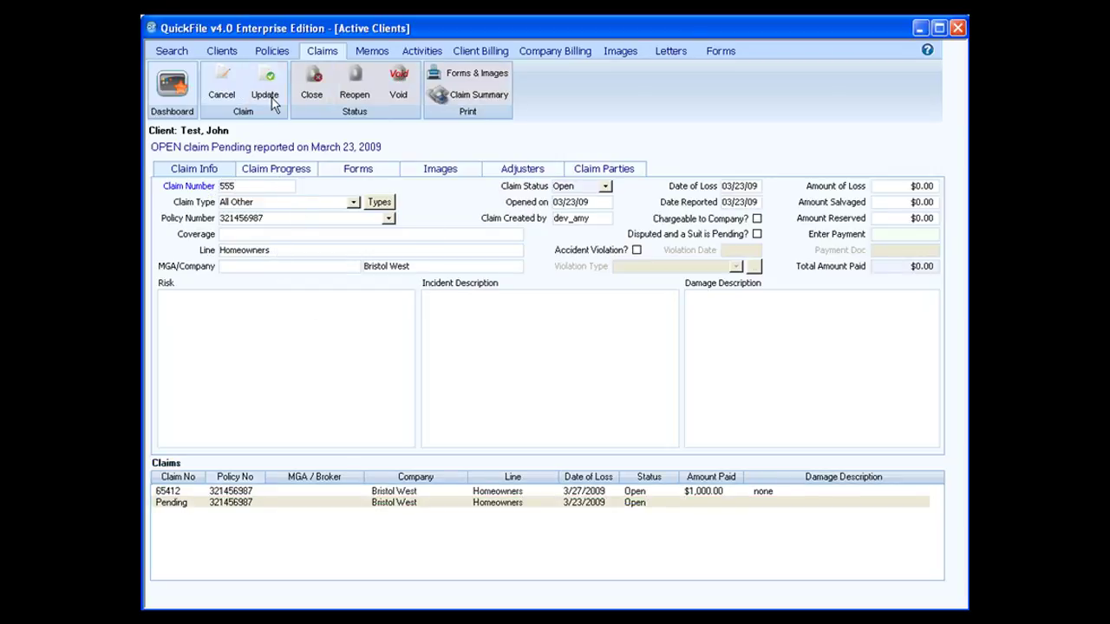
left_click(267, 87)
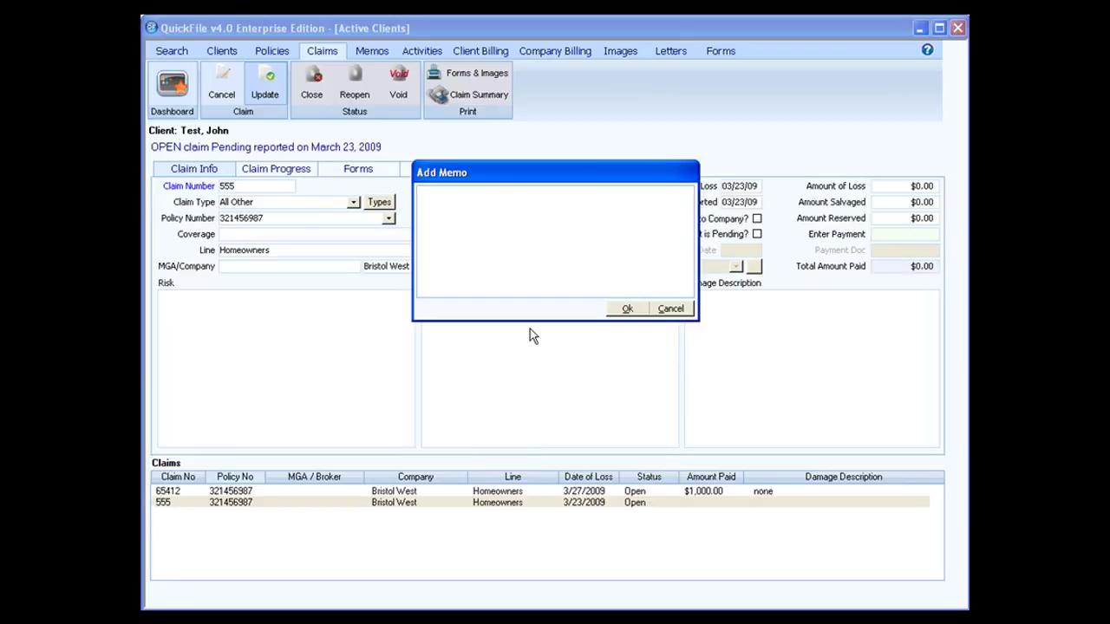
type("changed claim number")
left_click(626, 309)
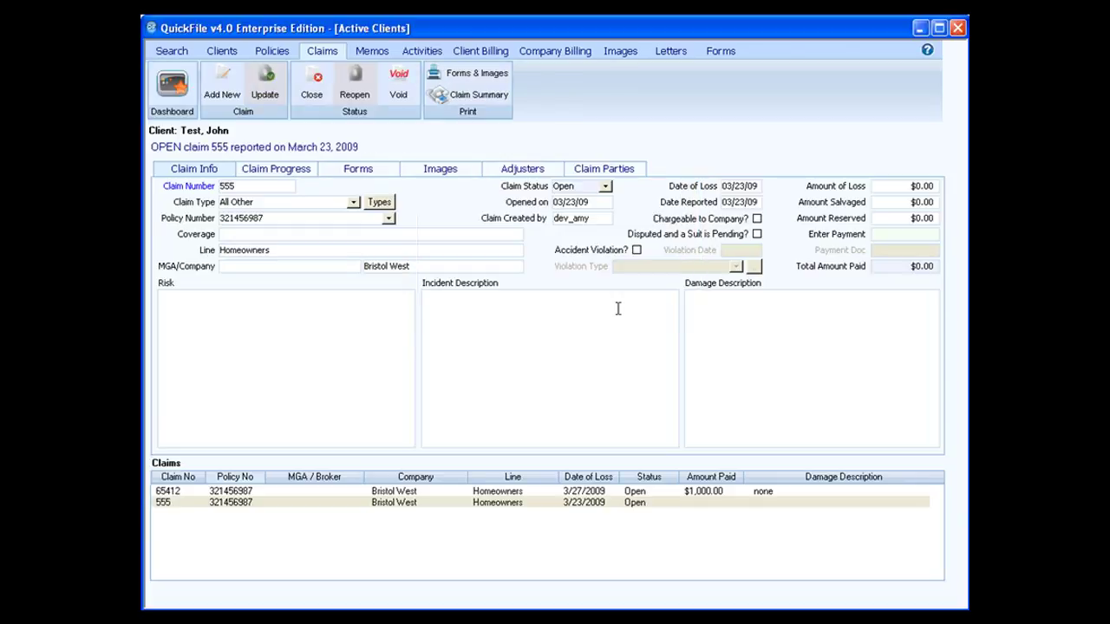
left_click(273, 173)
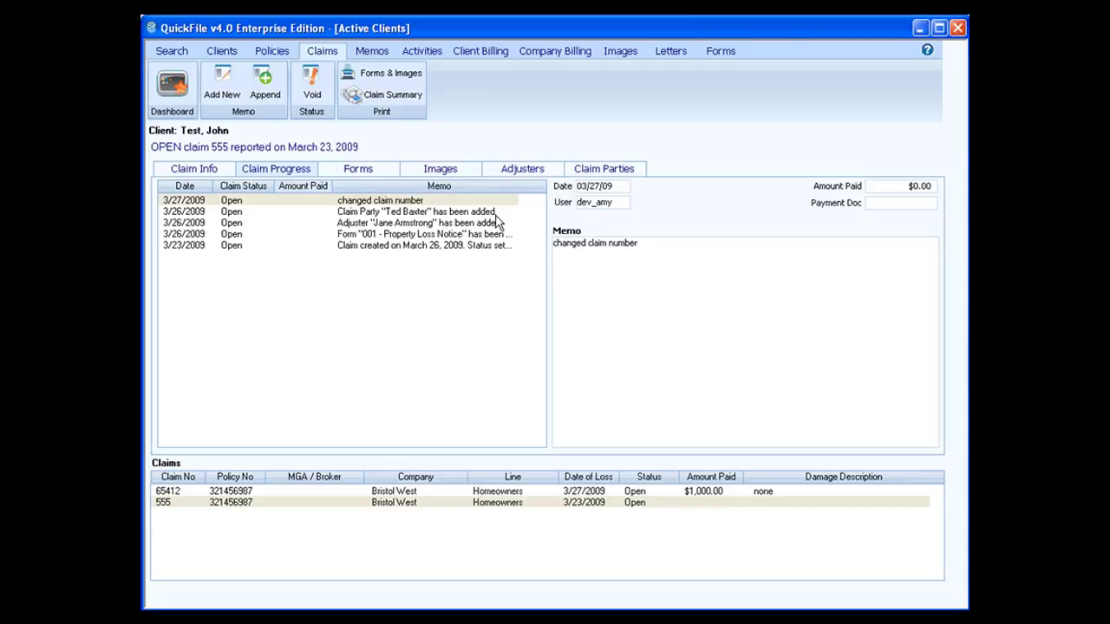
left_click(205, 173)
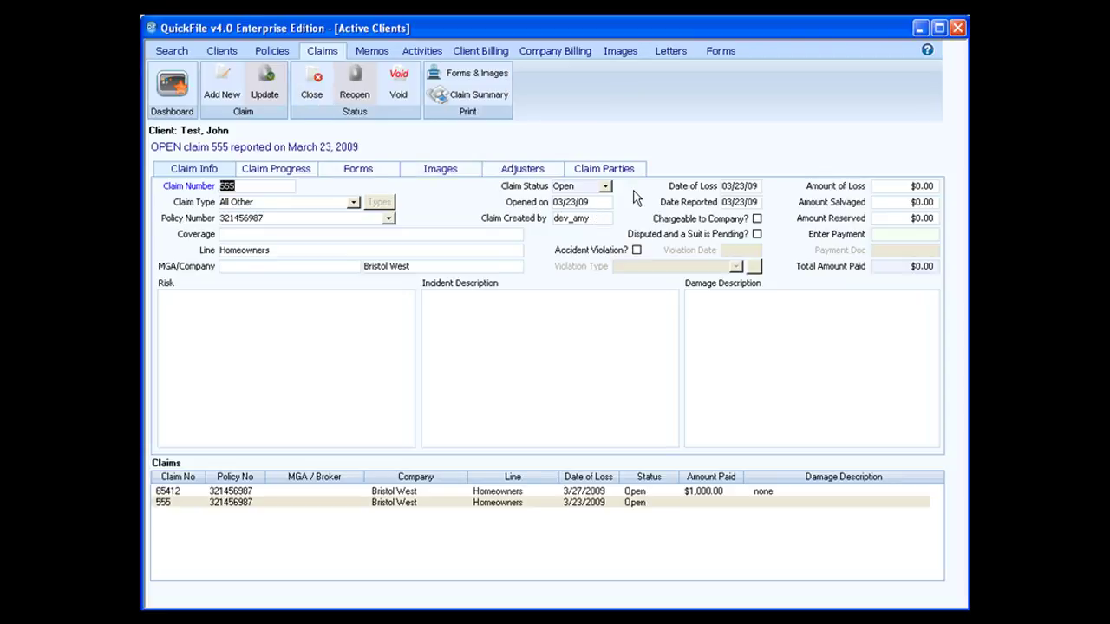
Close claim 555 with the memo 'closed claimed'
left_click(313, 84)
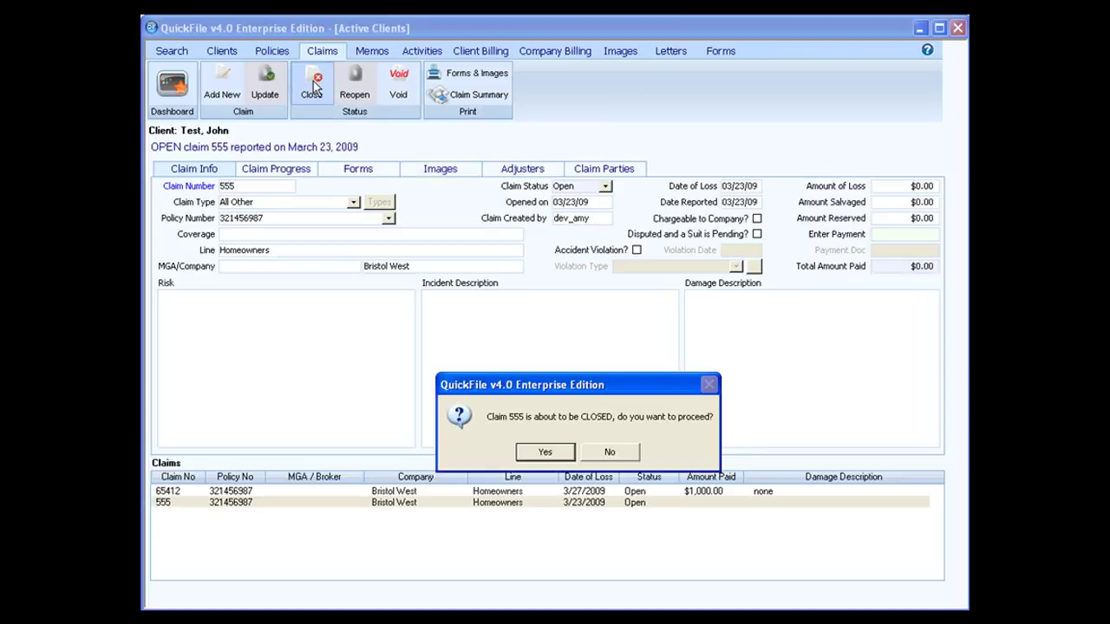
left_click(545, 451)
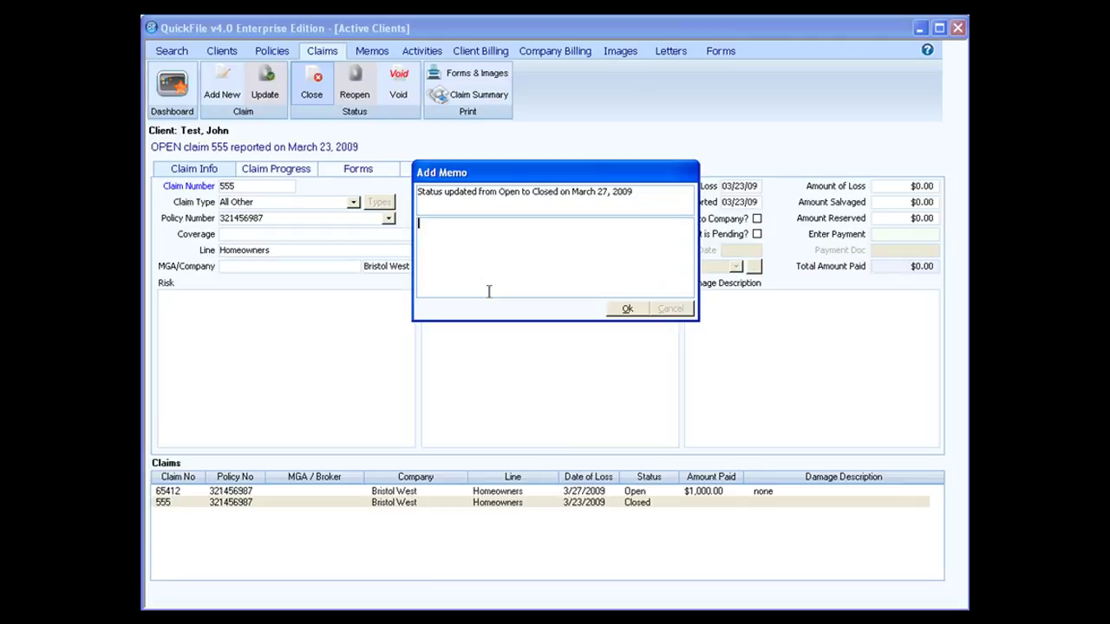
type("closed claimed")
left_click(627, 309)
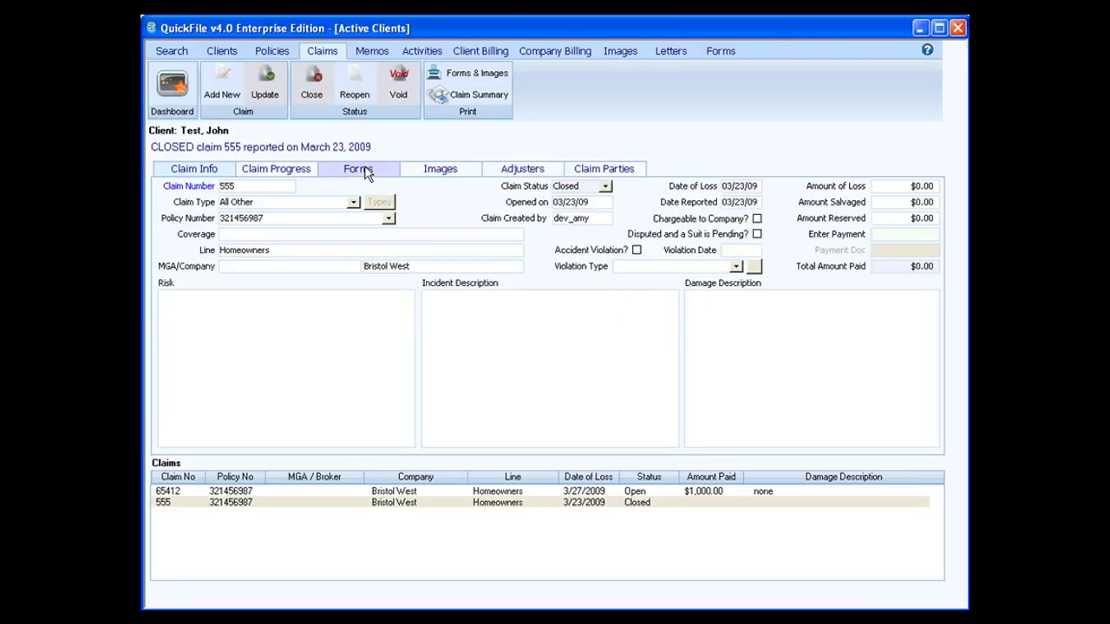
Reopen claim 555 with the memo 'reopened claim this morning--received called from ins co'
left_click(358, 90)
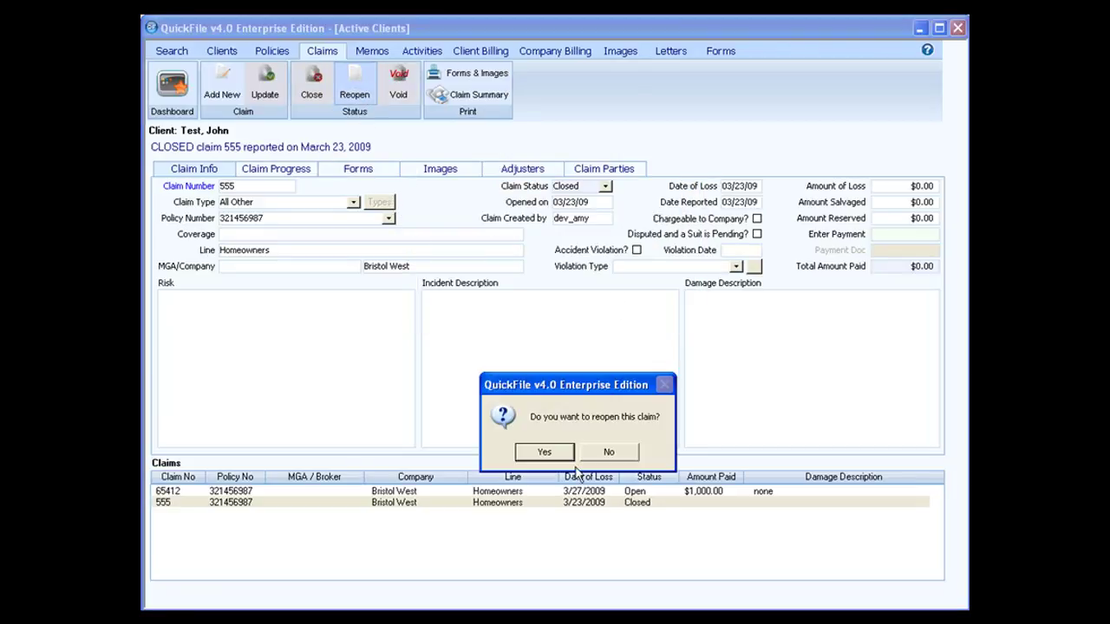
left_click(538, 449)
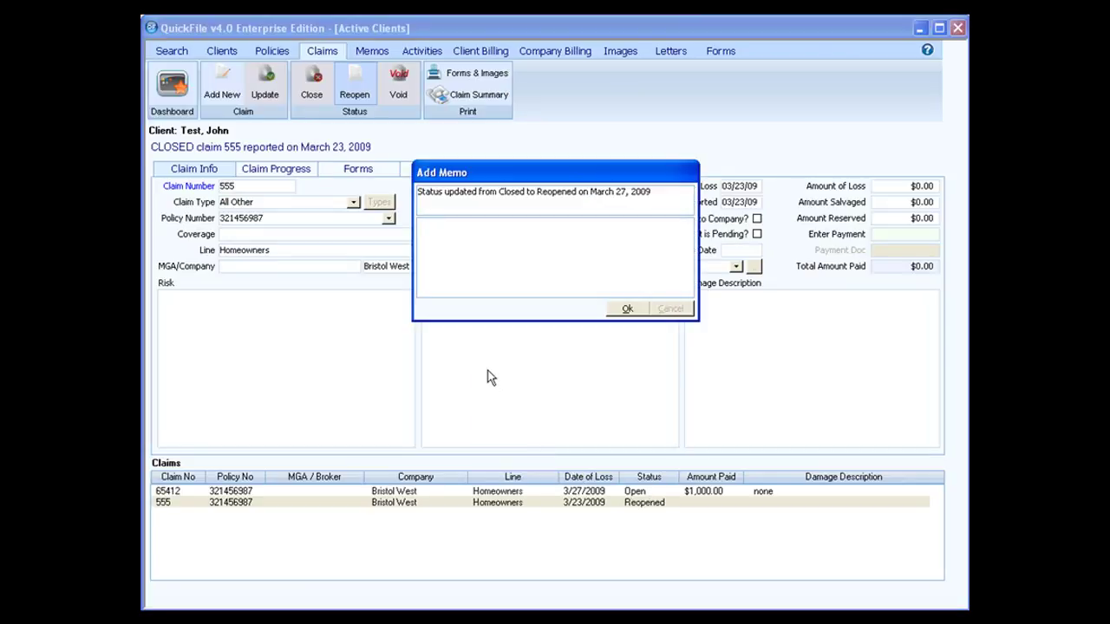
type("reopened claim this morni")
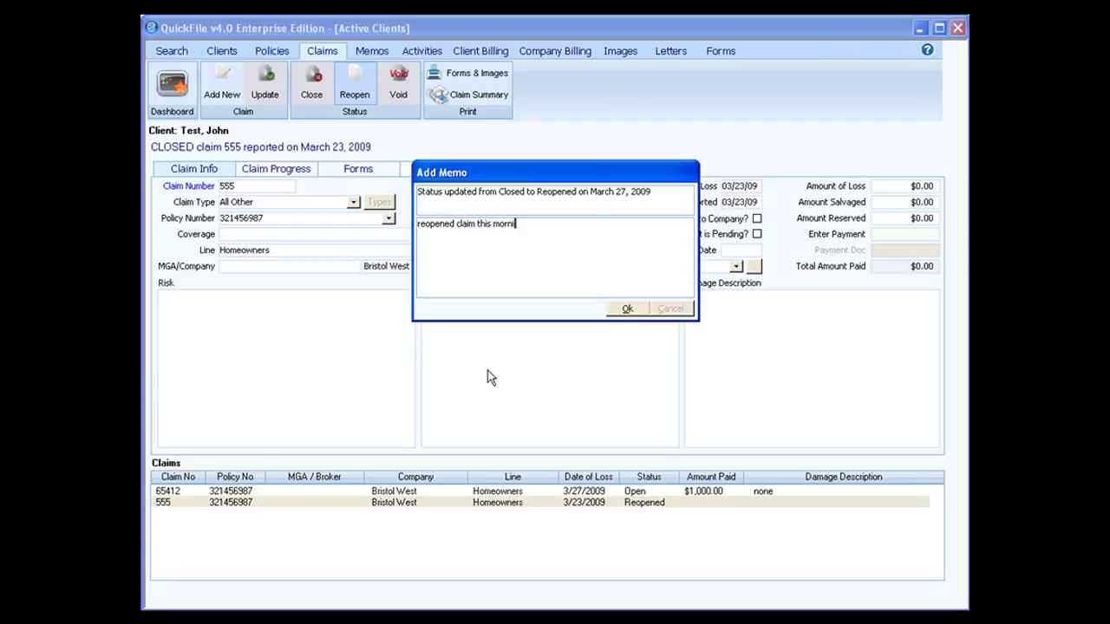
type("ng--received called from")
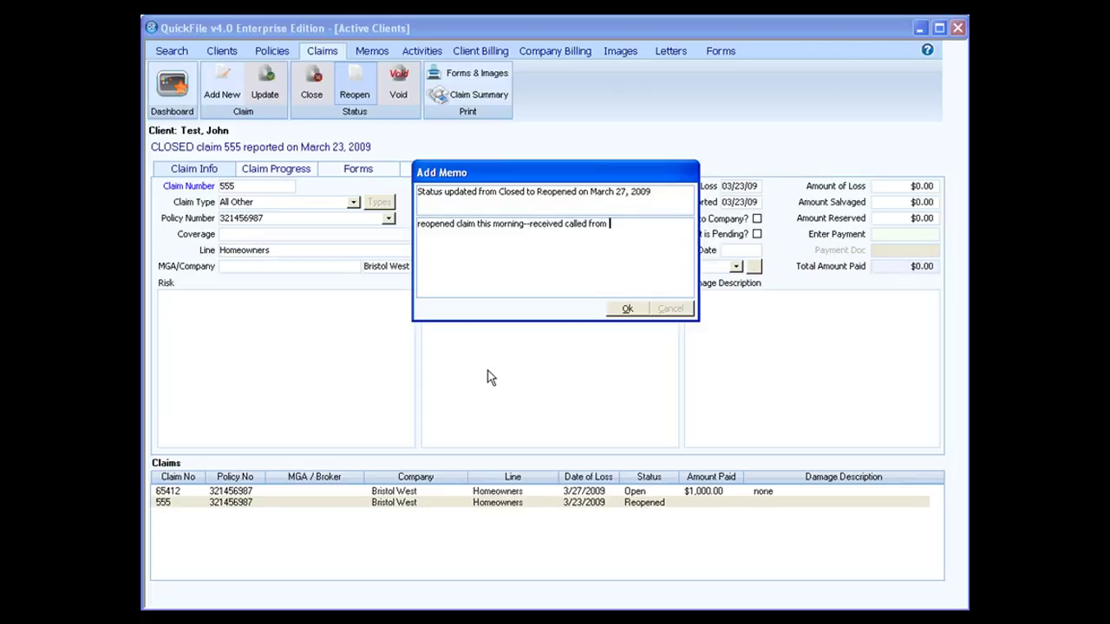
type(" ins co")
left_click(639, 316)
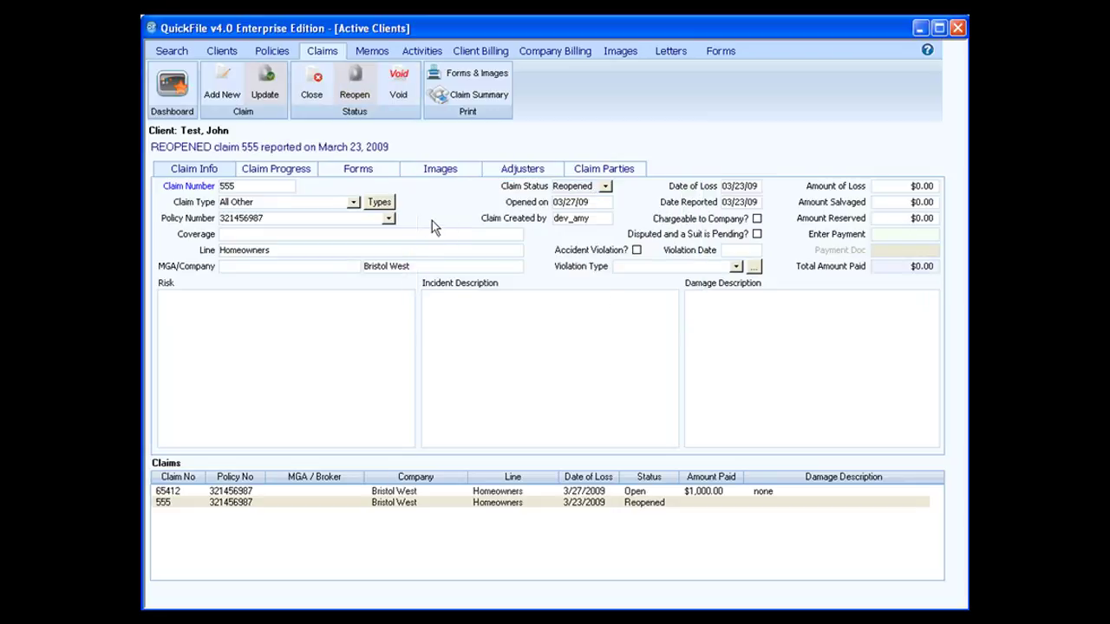
Void claim 555 with the memo 'voided--no longer good', then bring up claim 65412's details
left_click(407, 90)
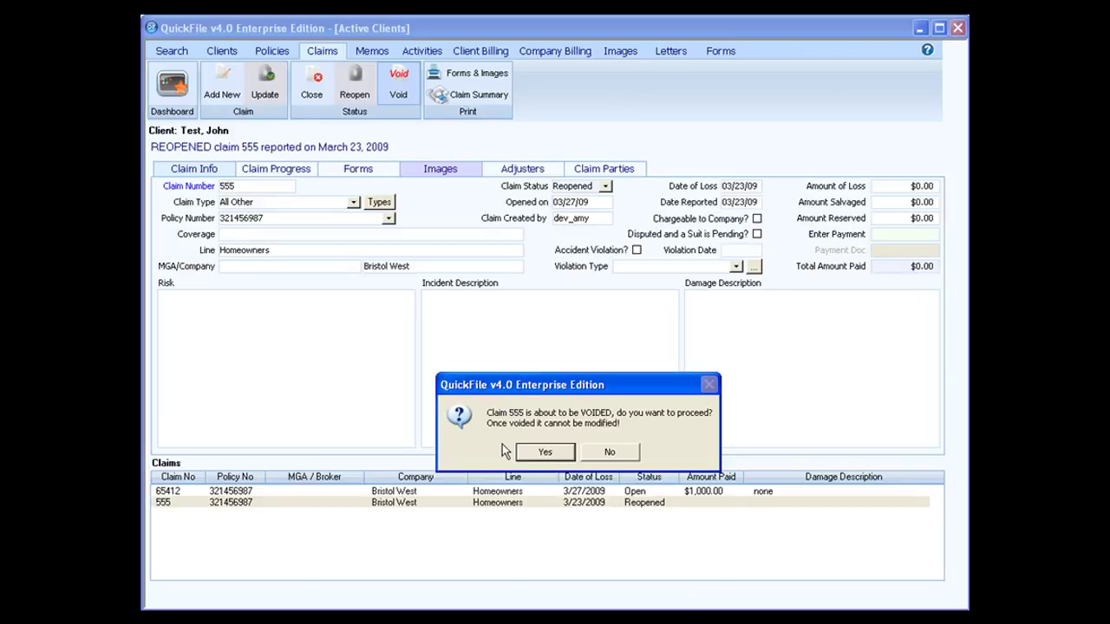
left_click(551, 453)
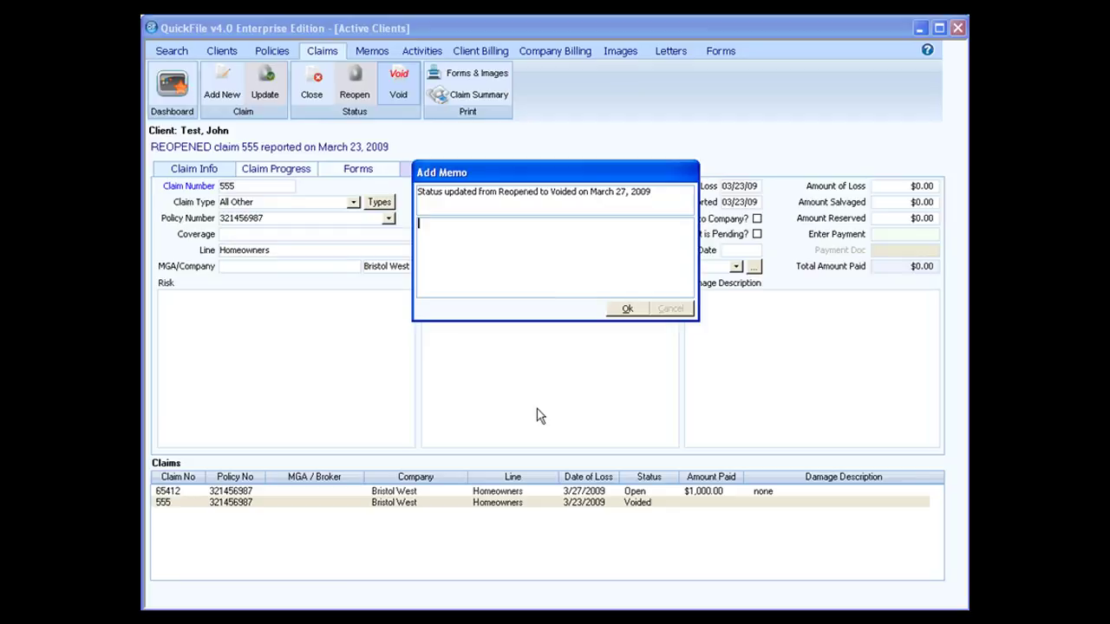
type("voided--no longer good")
left_click(624, 310)
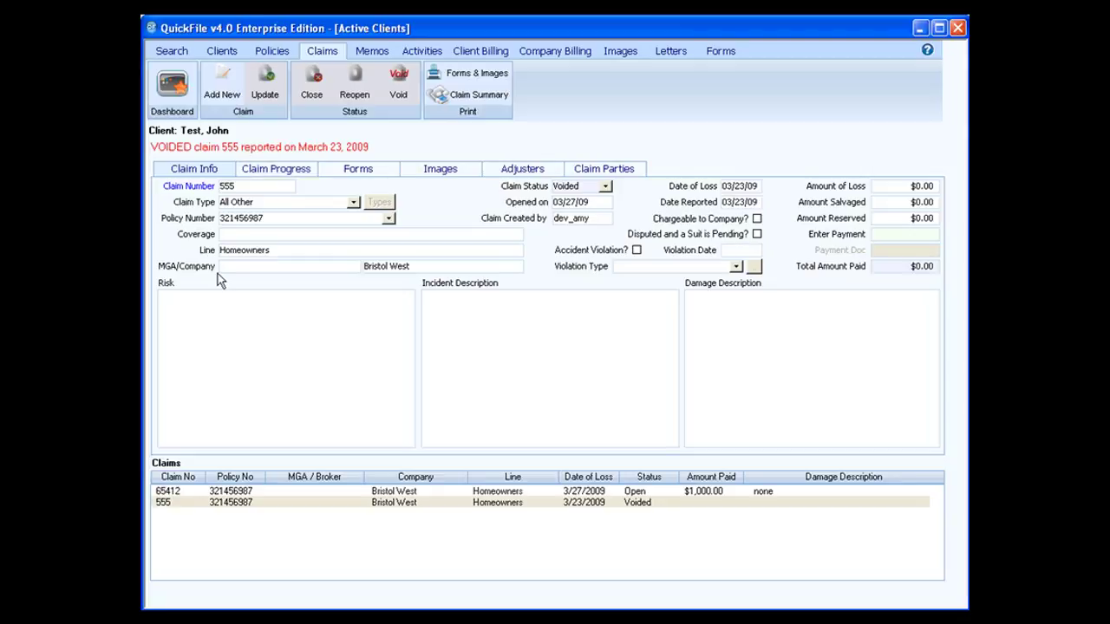
left_click(300, 501)
left_click(301, 491)
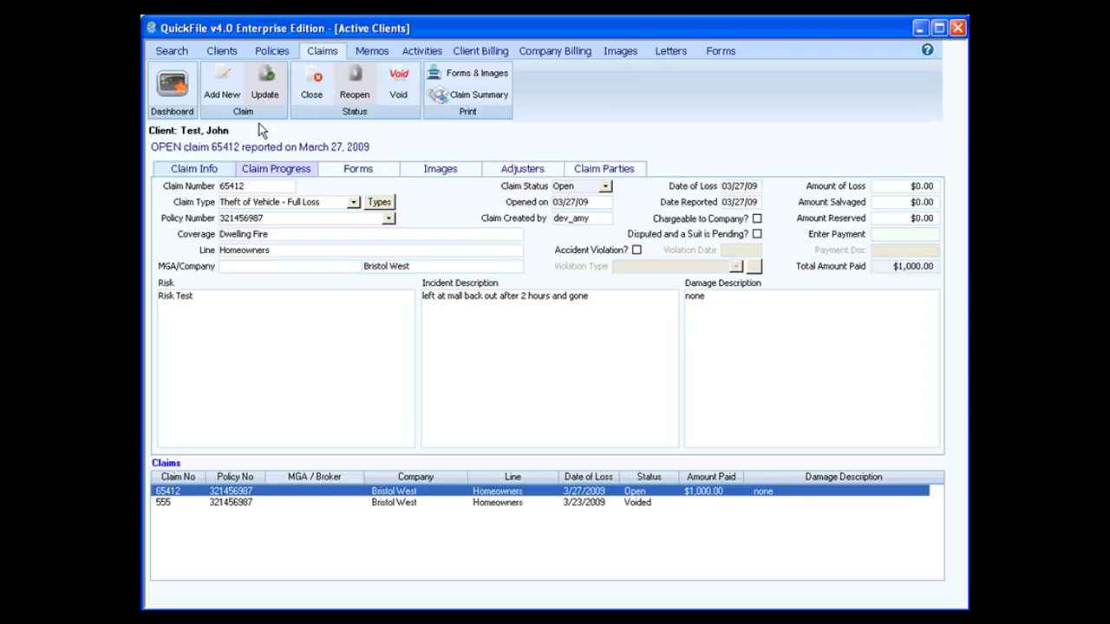
Check claim 65412's progress history, then display voided claim 555's details
left_click(257, 171)
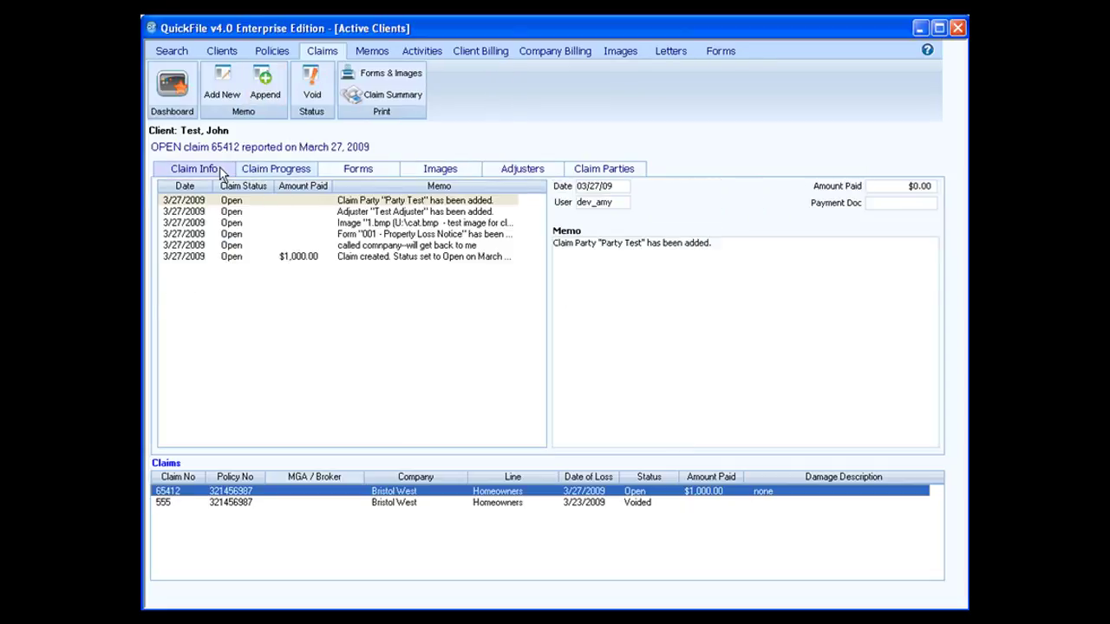
left_click(216, 170)
left_click(293, 502)
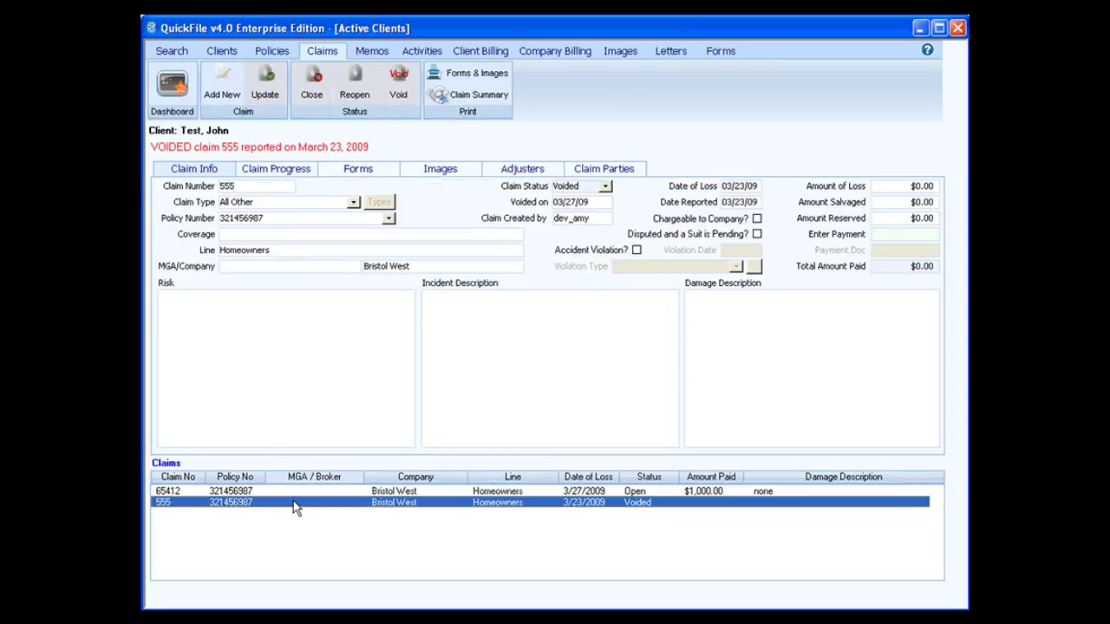